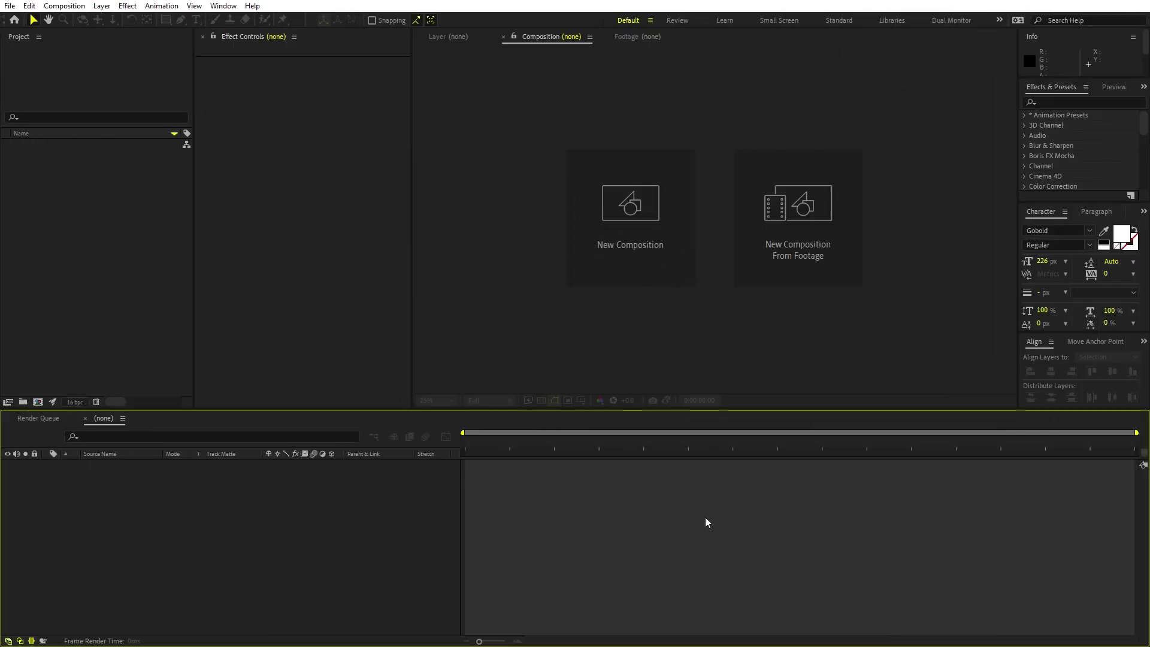
- Create the composition 'Main' at 1920×1080, 30 fps, 10 seconds long
{"action": "left_click", "coordinate": [74, 5]}
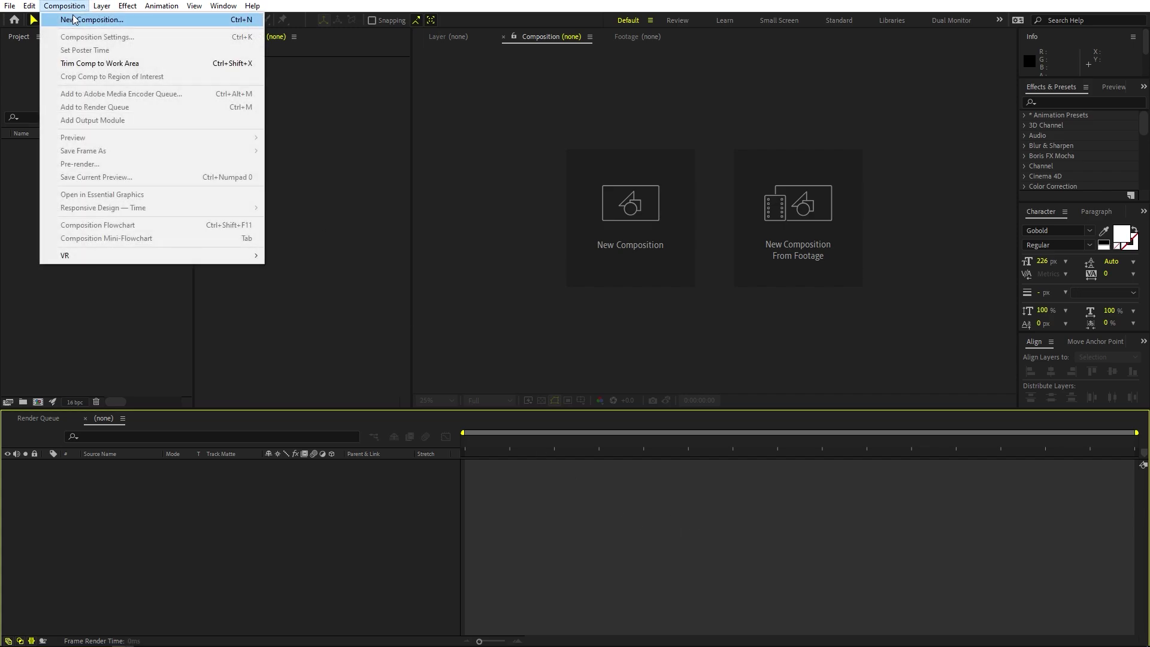
{"action": "left_click", "coordinate": [74, 20]}
{"action": "type", "text": "Main"}
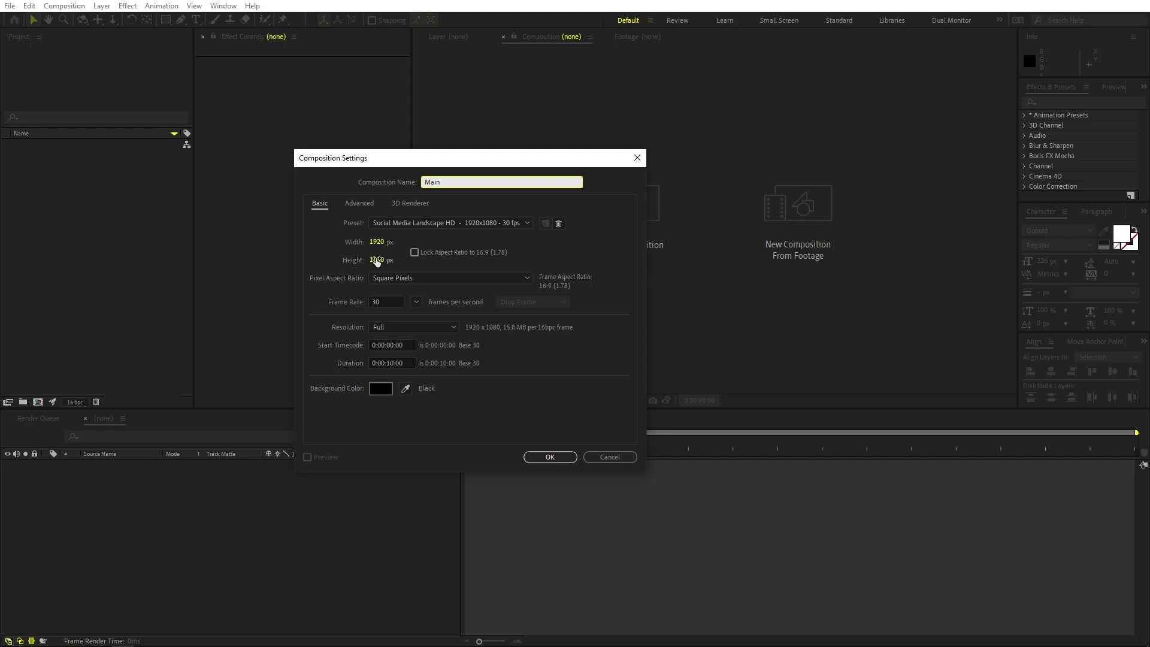
{"action": "left_click", "coordinate": [540, 459]}
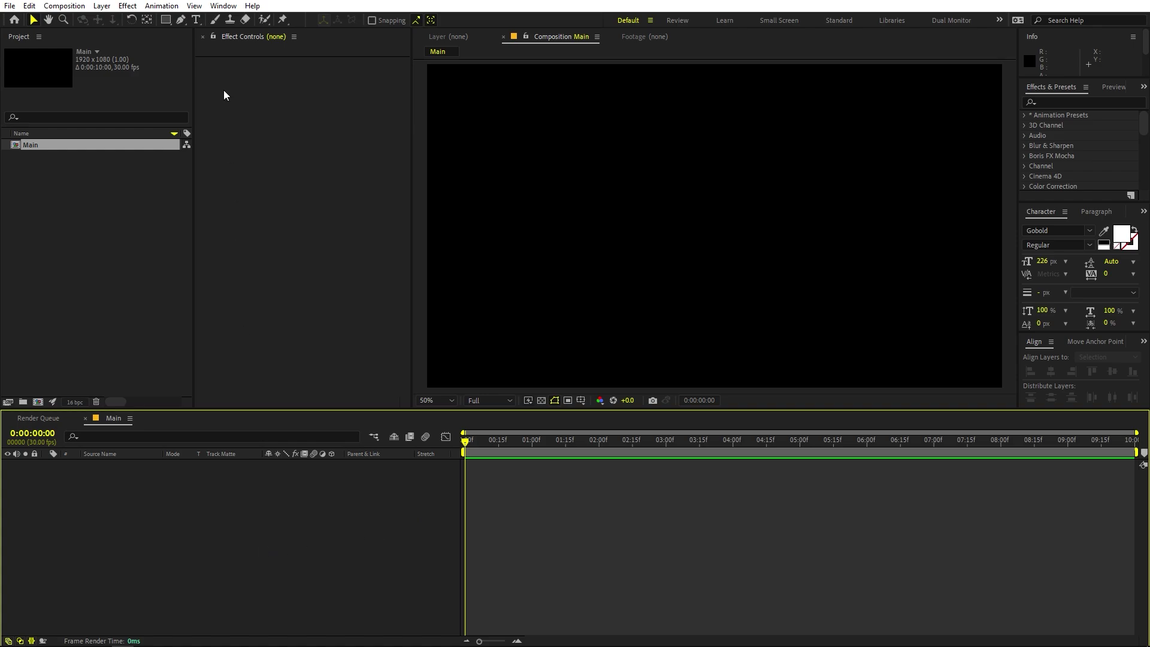
- Add a text layer reading 'HEY HOW ARE YOU' in the viewer
{"action": "left_click", "coordinate": [196, 19]}
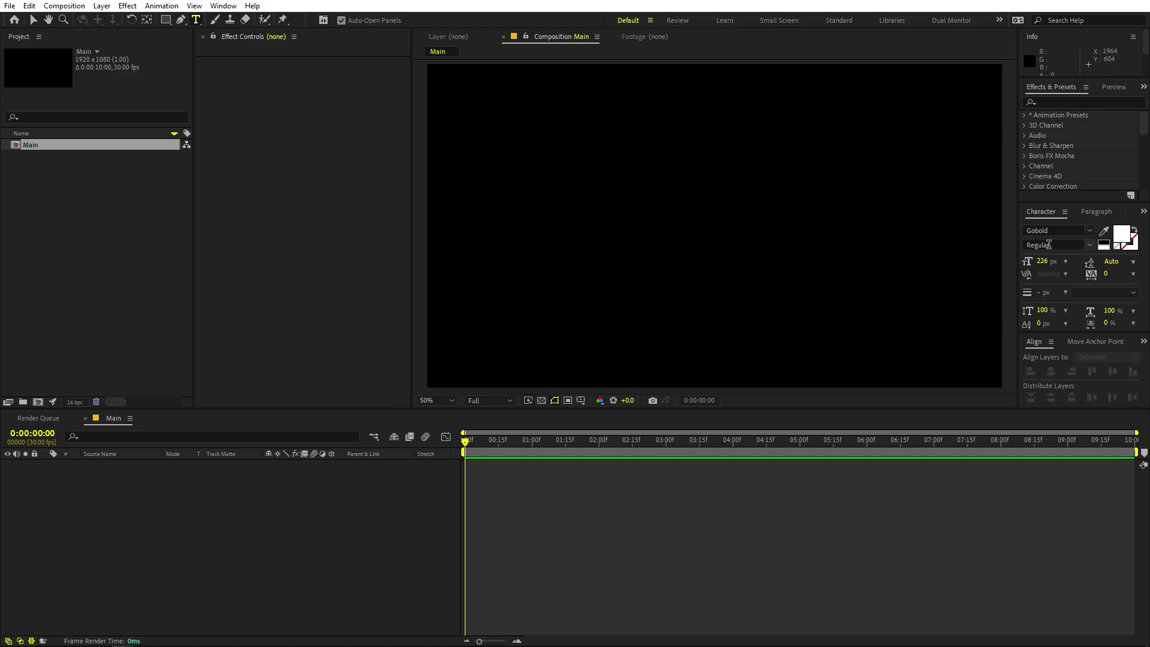
{"action": "left_click", "coordinate": [637, 216]}
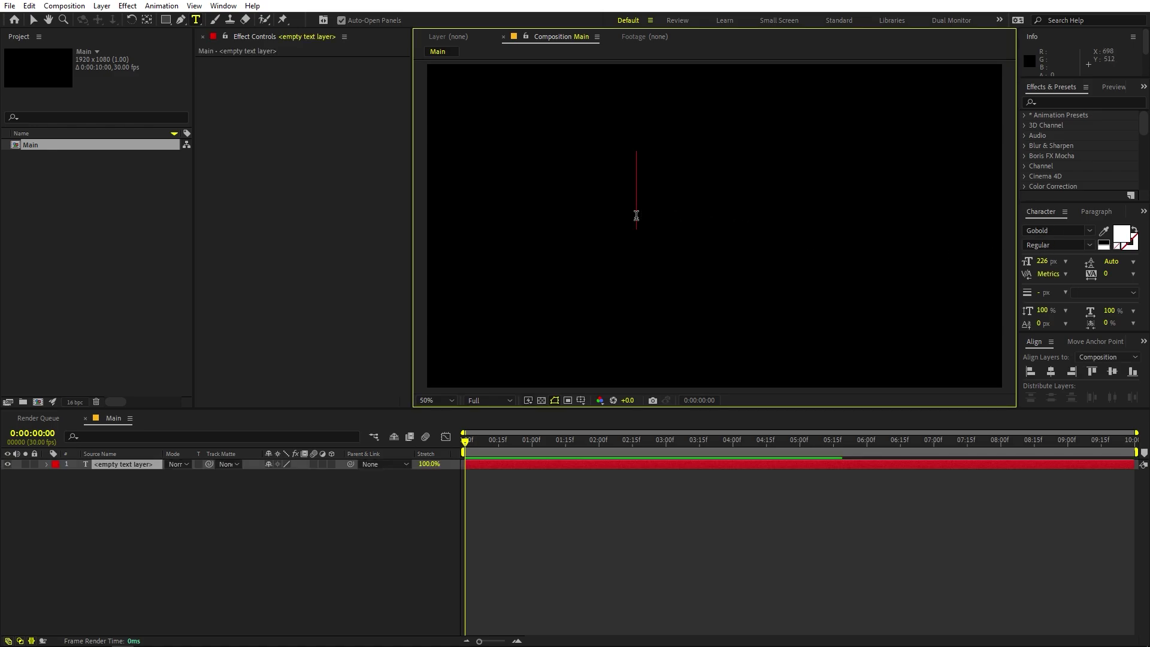
{"action": "type", "text": "HEY HOW ARE YOU"}
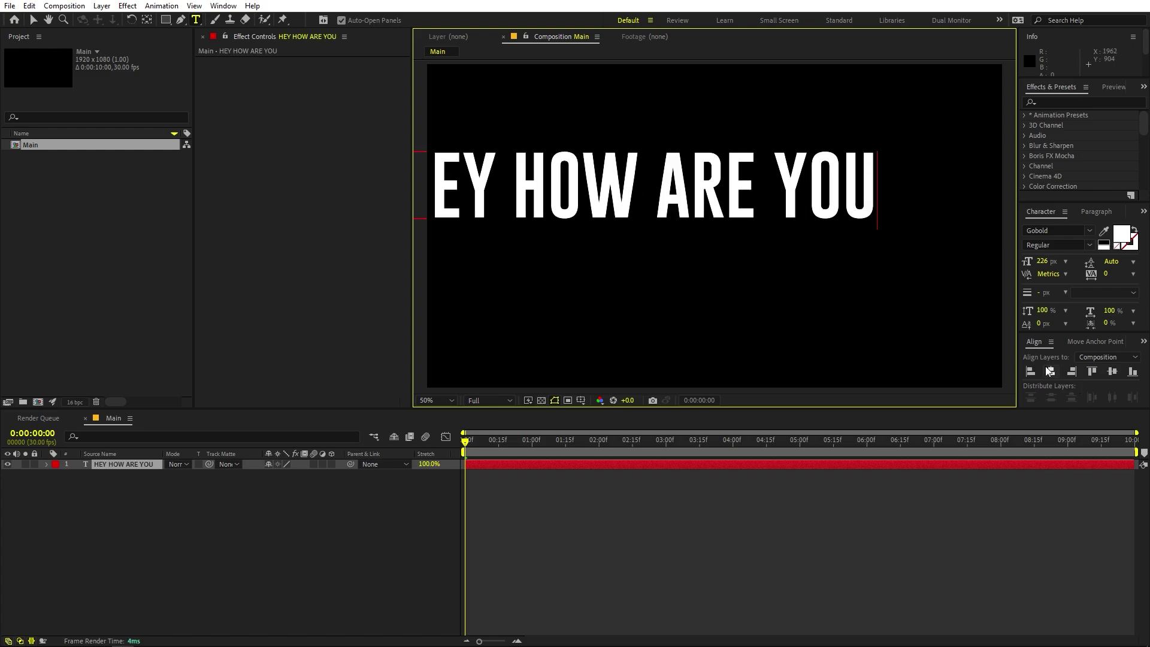
- Centre the text horizontally and vertically in the composition and reselect its layer
{"action": "left_click", "coordinate": [1049, 372]}
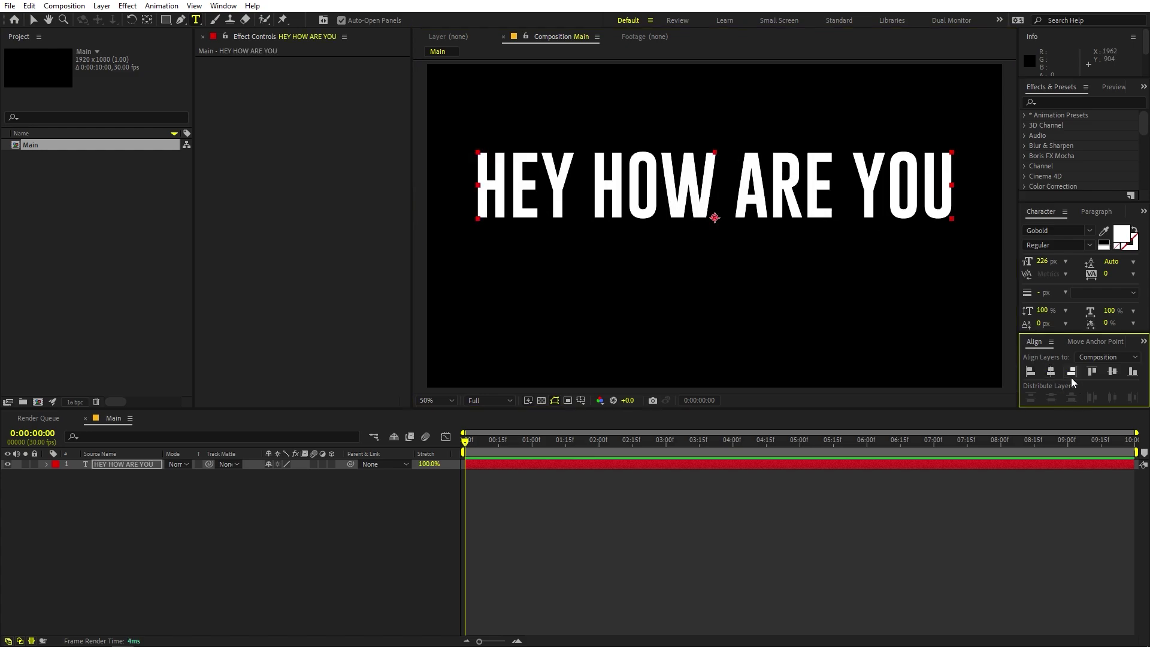
{"action": "left_click", "coordinate": [1112, 372]}
{"action": "left_click", "coordinate": [224, 5]}
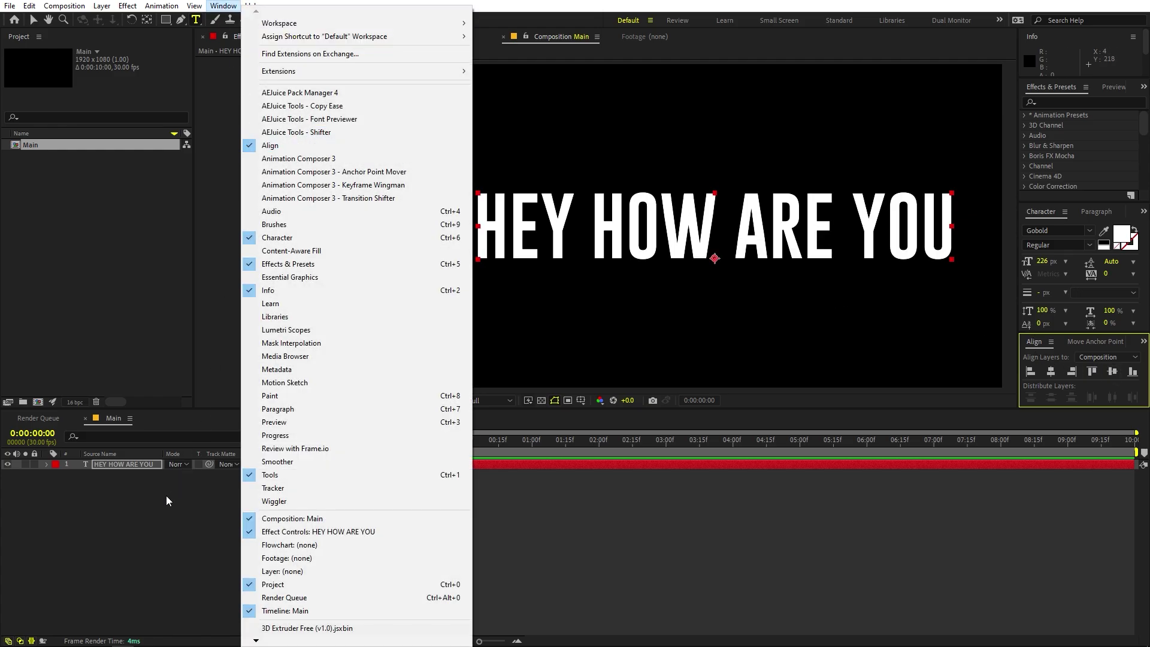
{"action": "left_click", "coordinate": [696, 434]}
{"action": "left_click", "coordinate": [687, 463]}
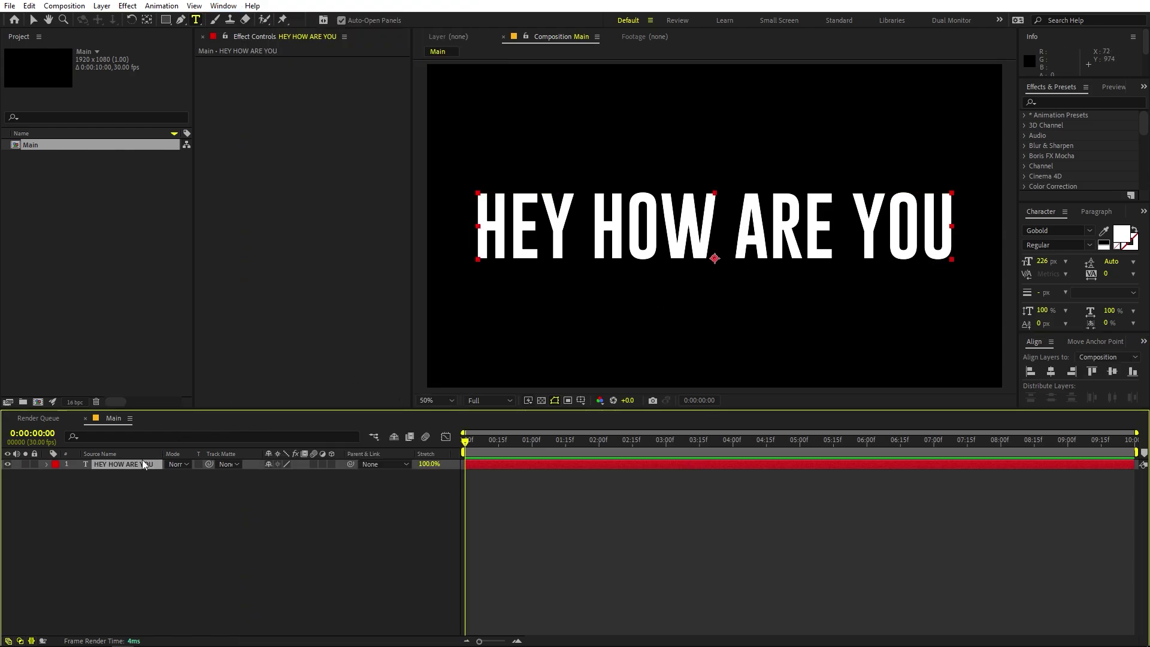
- Centre the text layer's anchor point and set the viewer magnification to 50%
{"action": "double_click", "coordinate": [147, 19]}
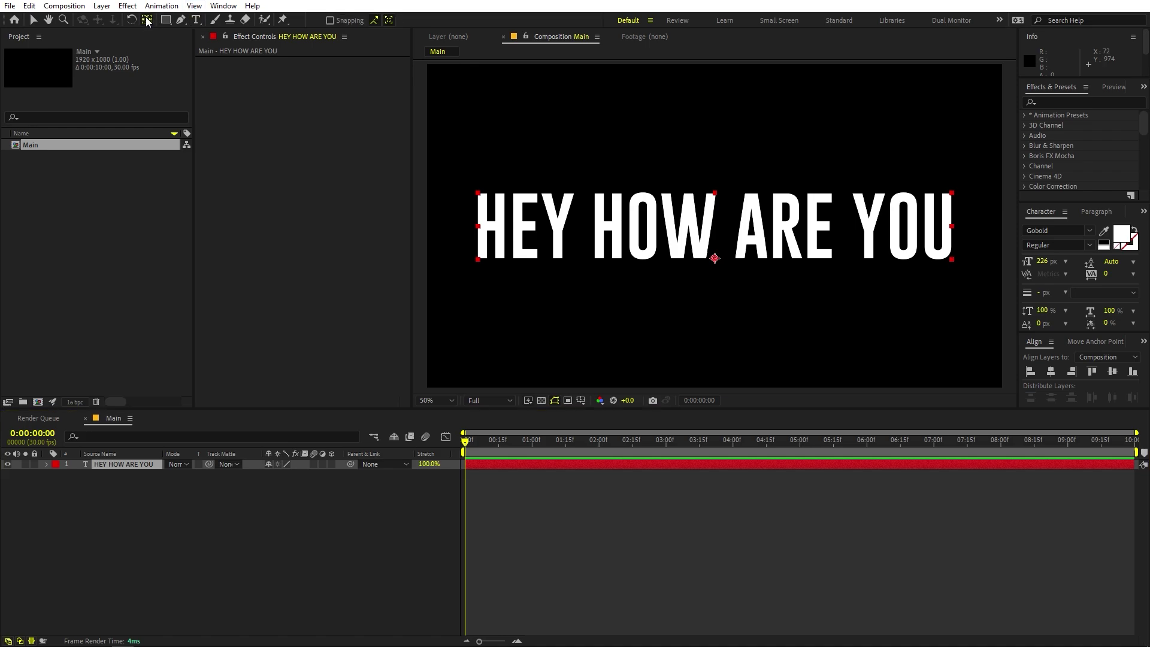
{"action": "left_click", "coordinate": [656, 517]}
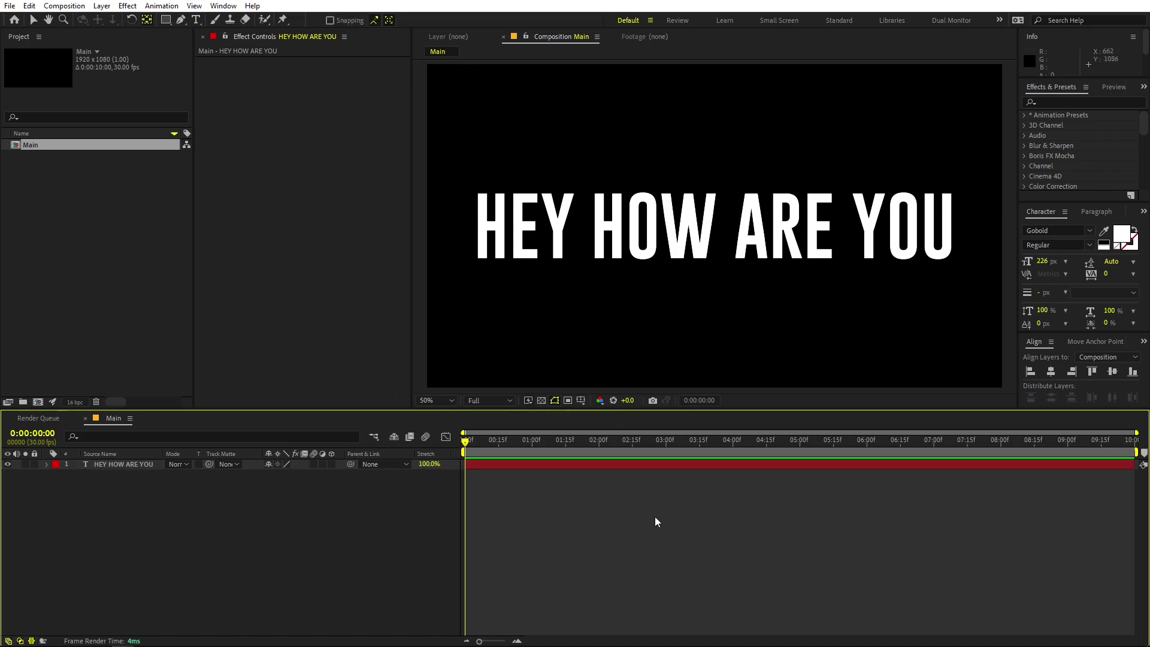
{"action": "key", "text": "comma"}
{"action": "left_click", "coordinate": [444, 400]}
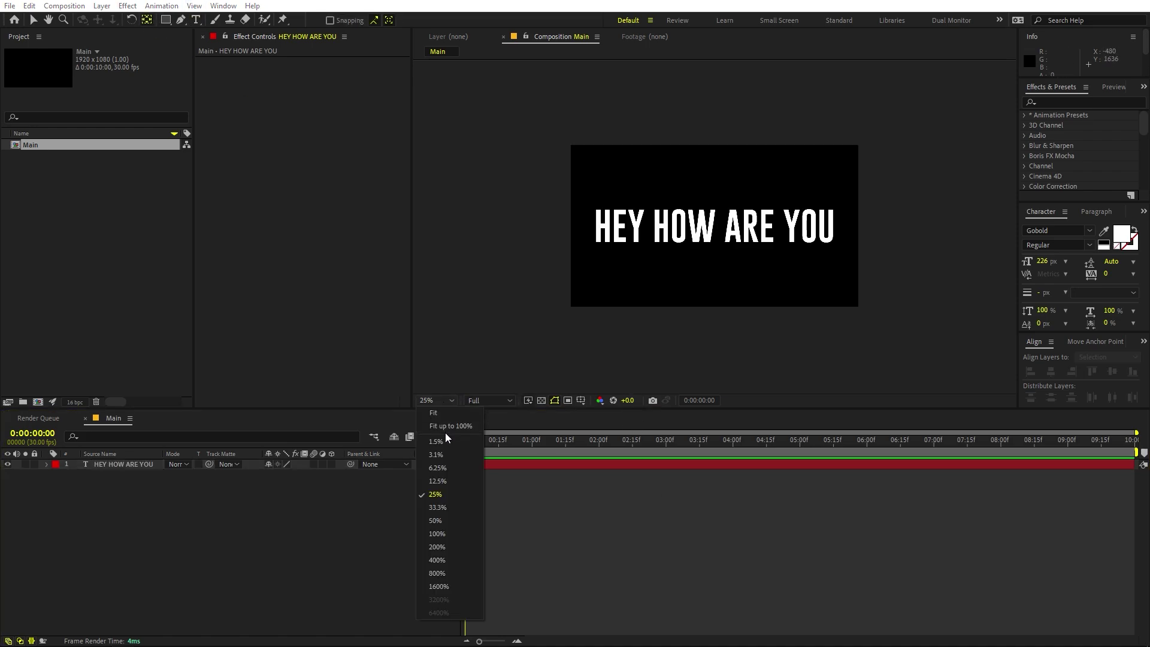
{"action": "left_click", "coordinate": [436, 520]}
- Scale the HEY HOW ARE YOU text layer down to 65.8%
{"action": "left_click", "coordinate": [146, 467]}
{"action": "key", "text": "s"}
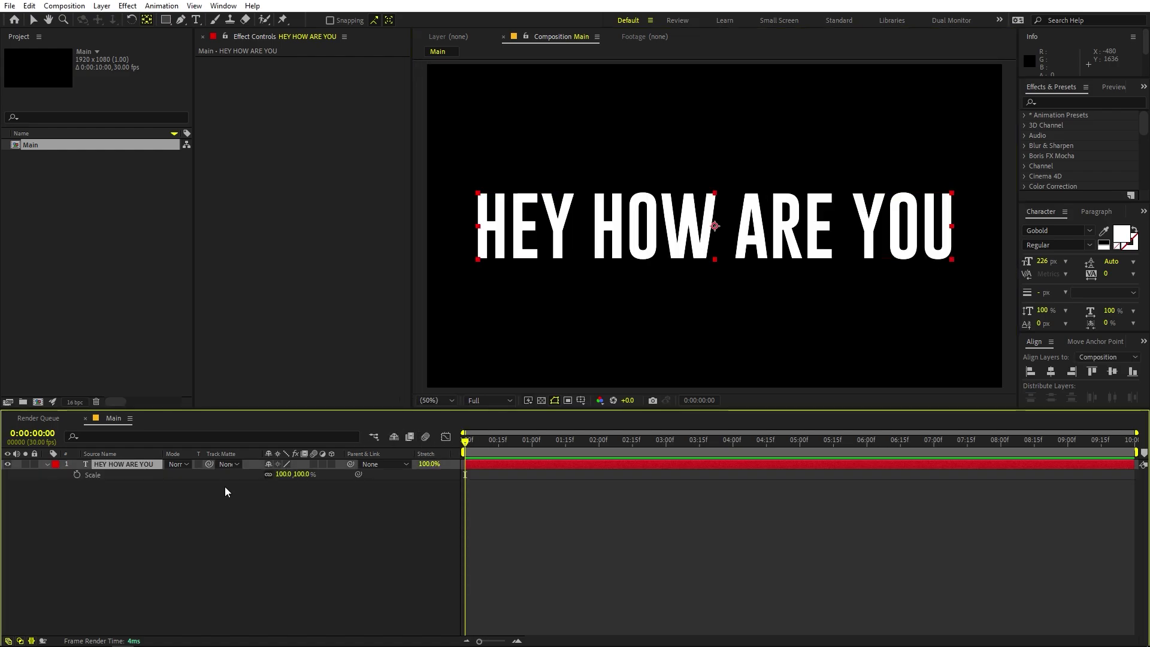
{"action": "left_click_drag", "start_coordinate": [291, 476], "coordinate": [101, 490]}
{"action": "left_click", "coordinate": [301, 500]}
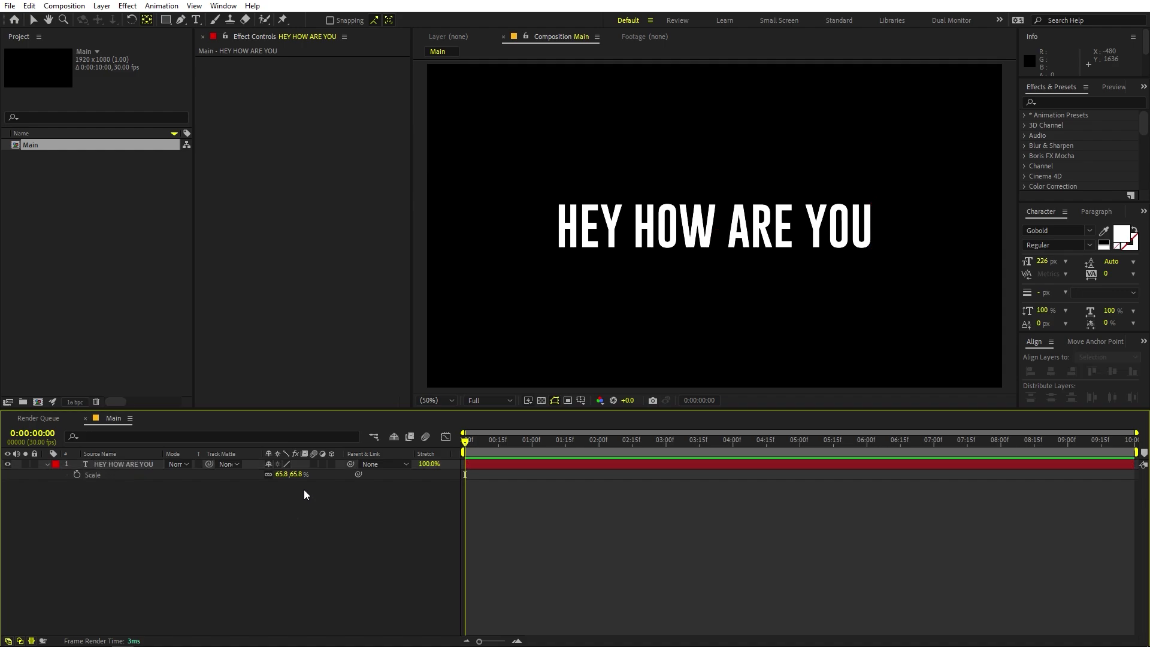
{"action": "left_click", "coordinate": [40, 468]}
{"action": "left_click", "coordinate": [47, 465]}
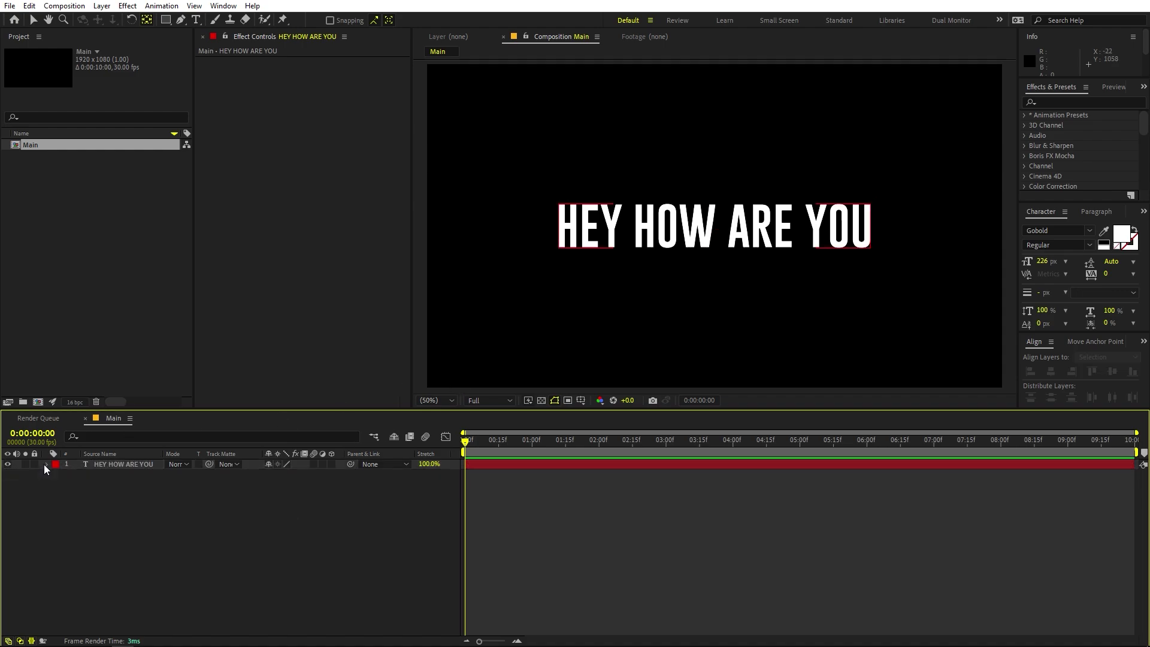
- Add an Opacity text animator with its Opacity set to 0%
{"action": "left_click", "coordinate": [46, 465]}
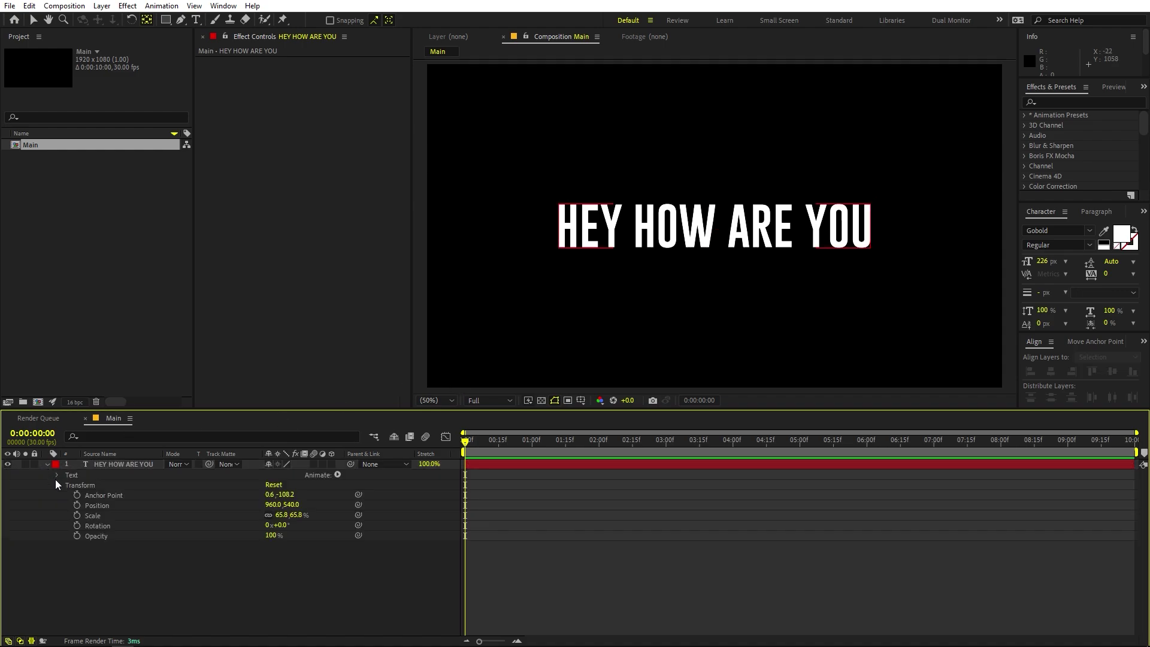
{"action": "left_click", "coordinate": [337, 475]}
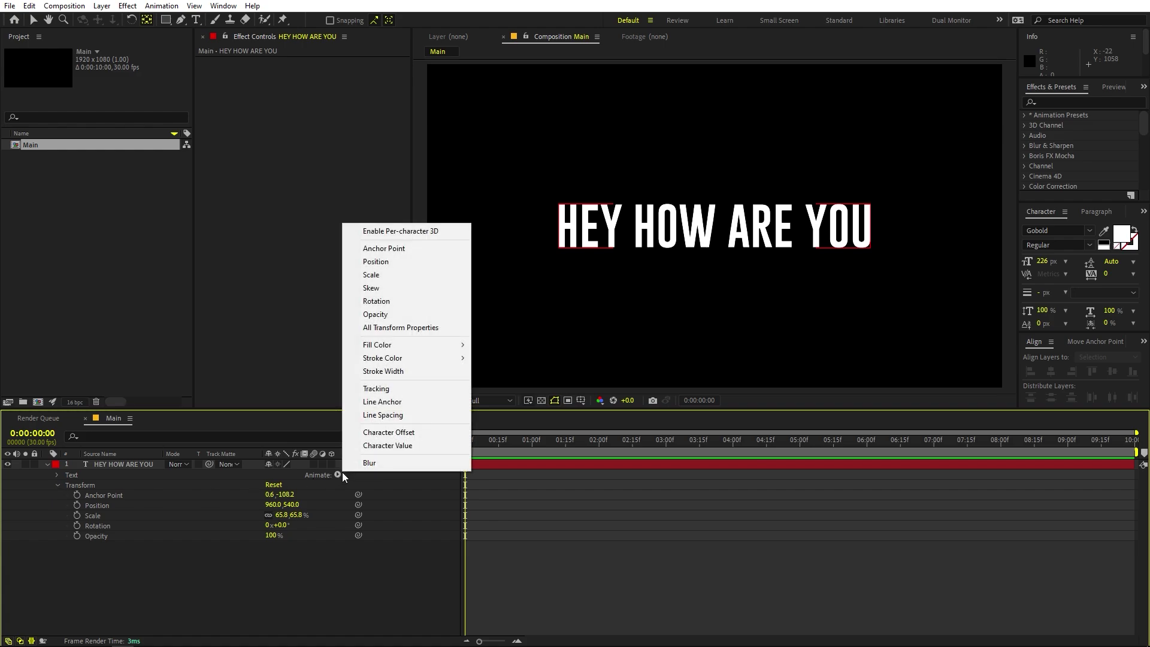
{"action": "left_click", "coordinate": [394, 316]}
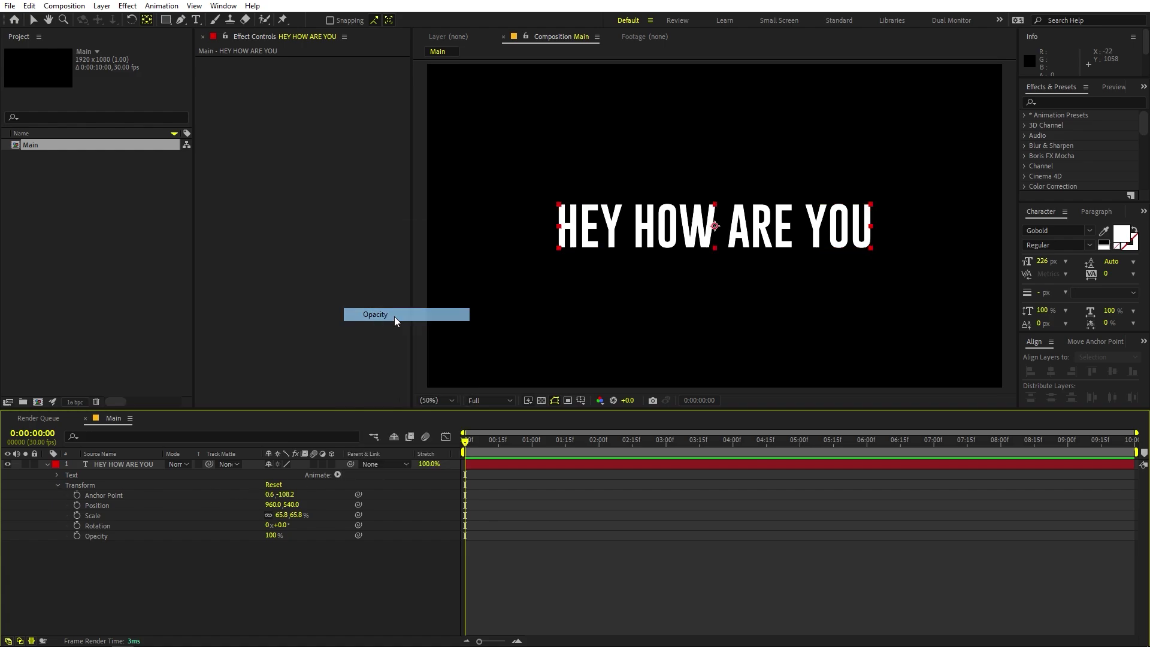
{"action": "left_click", "coordinate": [397, 539]}
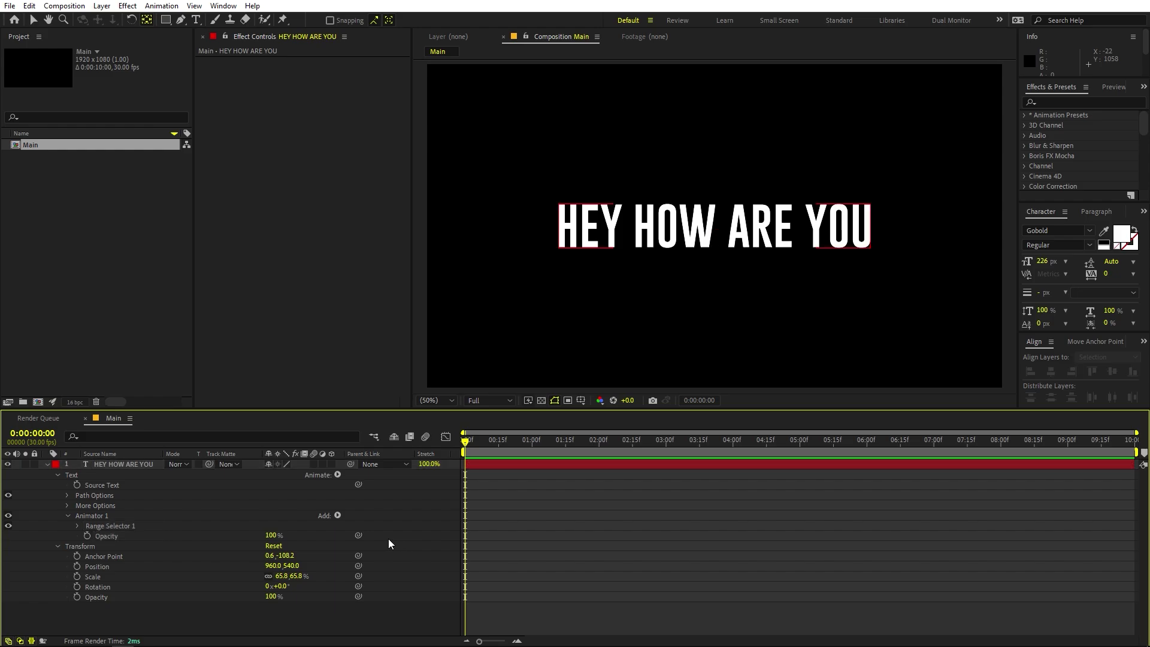
{"action": "left_click", "coordinate": [113, 538]}
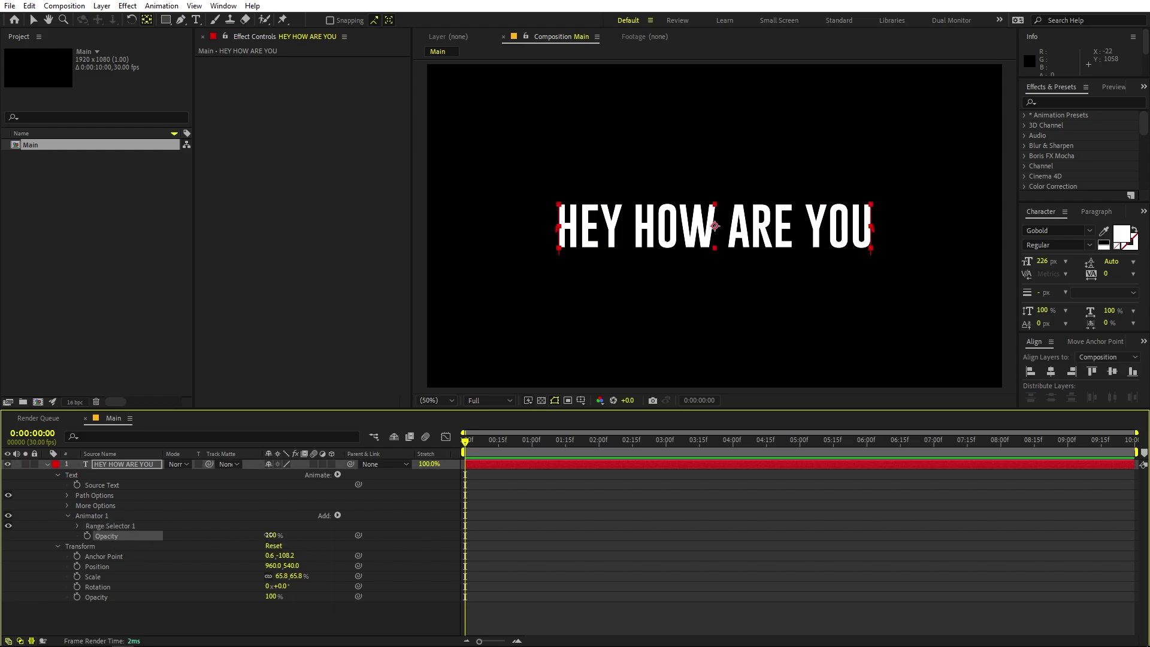
{"action": "left_click_drag", "start_coordinate": [269, 536], "coordinate": [192, 533]}
{"action": "left_click", "coordinate": [127, 539]}
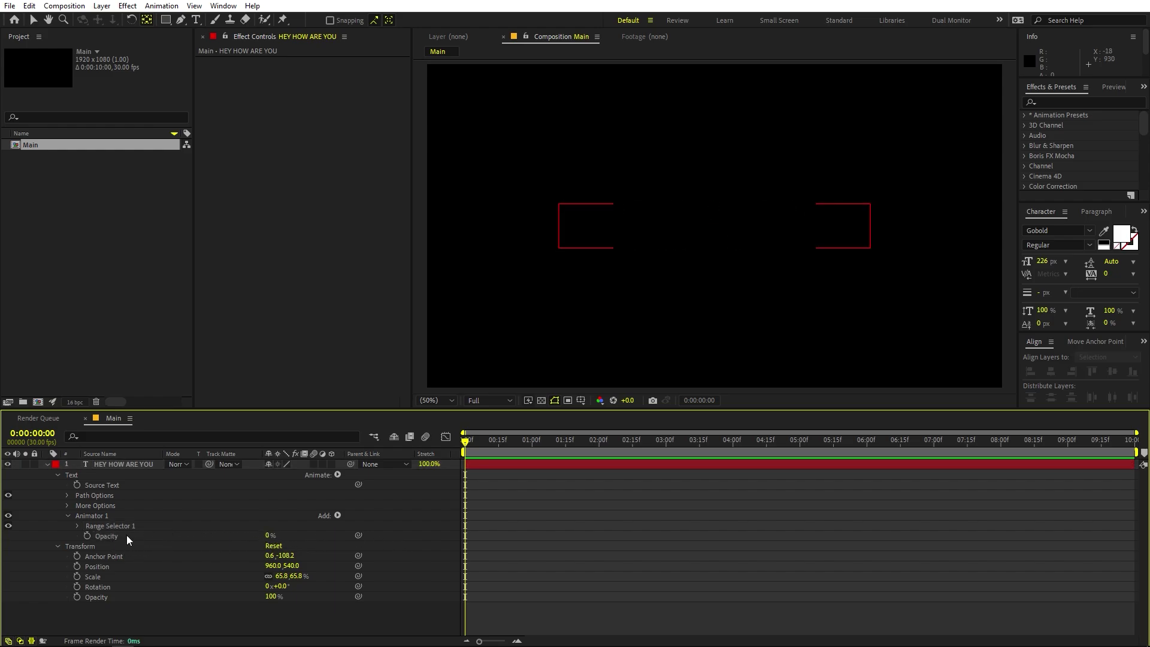
- Keyframe Range Selector 1 Offset from 0% at 0:00 to 100% at 1:00
{"action": "left_click", "coordinate": [78, 526]}
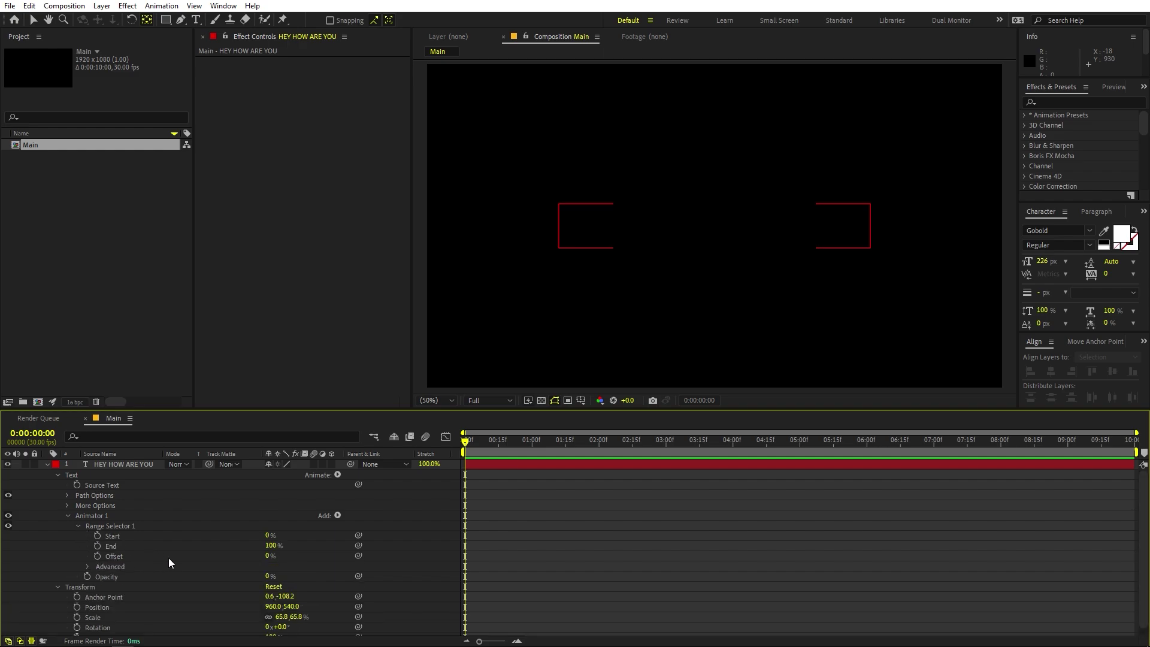
{"action": "mouse_move", "coordinate": [266, 558]}
{"action": "left_mouse_down"}
{"action": "mouse_move", "coordinate": [323, 559]}
{"action": "mouse_move", "coordinate": [249, 560]}
{"action": "mouse_move", "coordinate": [270, 567]}
{"action": "mouse_move", "coordinate": [270, 557]}
{"action": "left_mouse_up"}
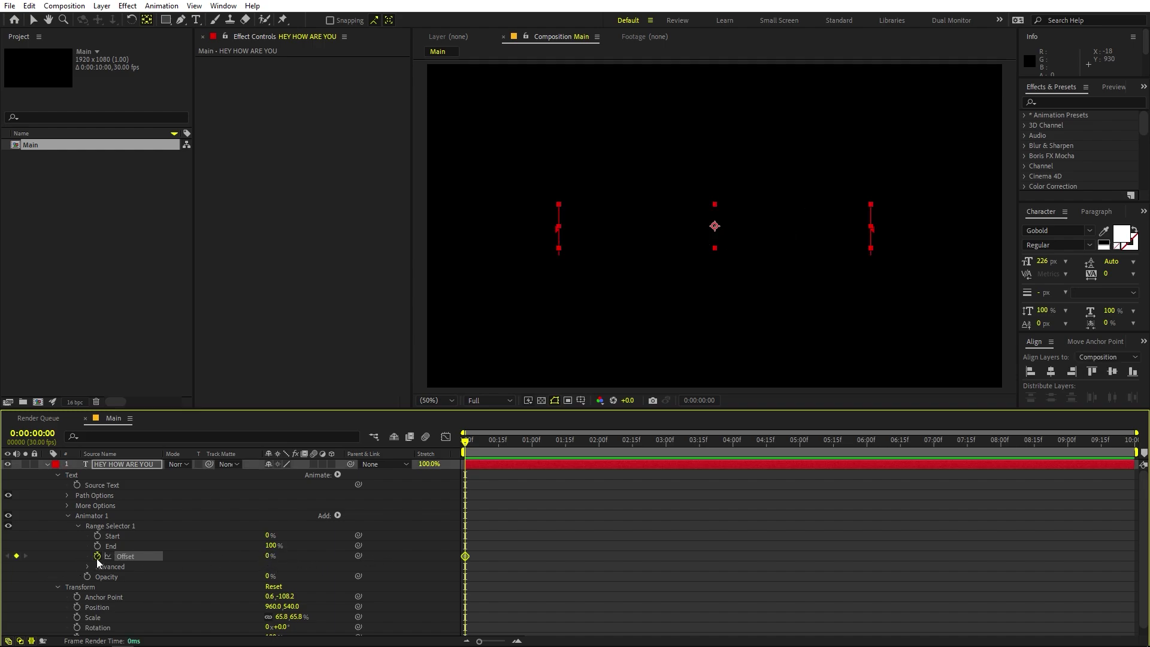
{"action": "mouse_move", "coordinate": [503, 455]}
{"action": "left_mouse_down"}
{"action": "mouse_move", "coordinate": [545, 452]}
{"action": "mouse_move", "coordinate": [435, 452]}
{"action": "mouse_move", "coordinate": [548, 454]}
{"action": "mouse_move", "coordinate": [466, 464]}
{"action": "mouse_move", "coordinate": [521, 458]}
{"action": "mouse_move", "coordinate": [530, 445]}
{"action": "mouse_move", "coordinate": [583, 449]}
{"action": "mouse_move", "coordinate": [514, 453]}
{"action": "left_mouse_up"}
{"action": "left_click", "coordinate": [270, 556]}
{"action": "type", "text": "100"}
{"action": "key", "text": "Return"}
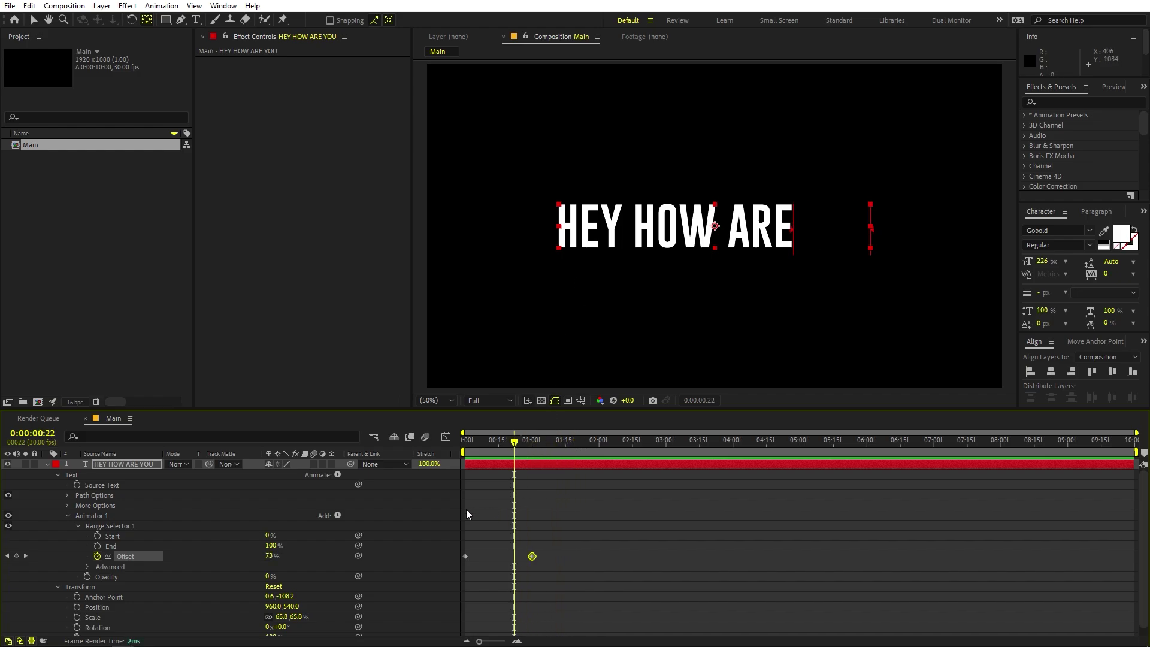
{"action": "left_click", "coordinate": [393, 514]}
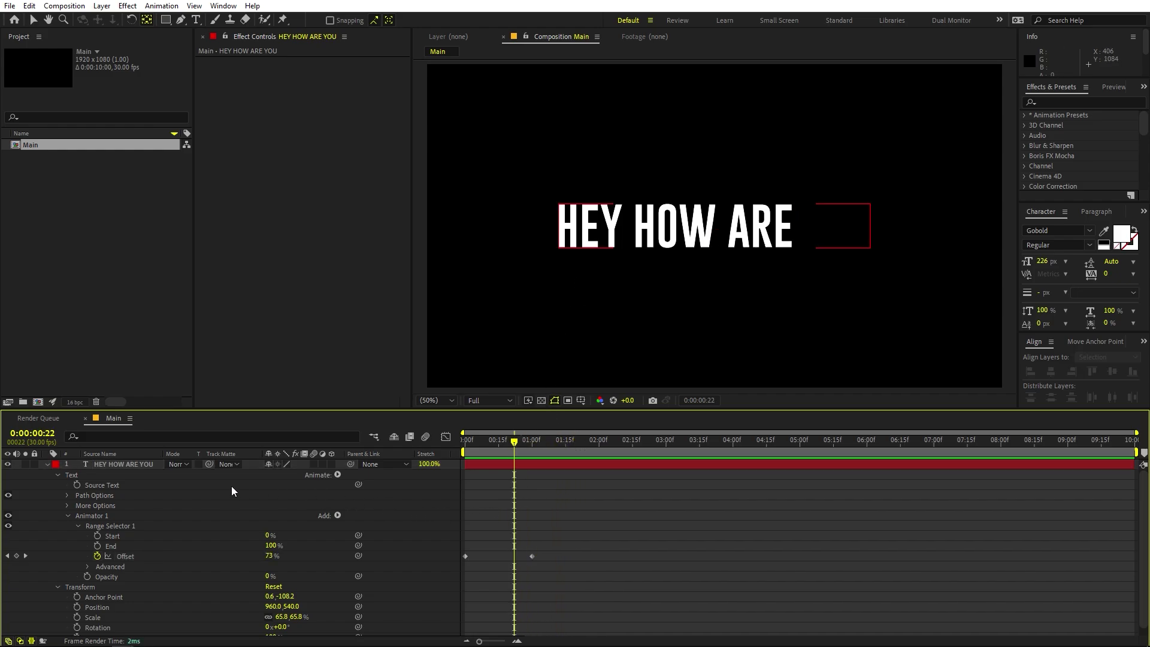
- Add a second Opacity animator at 0% opacity with its Offset set to -100%
{"action": "left_click", "coordinate": [337, 475]}
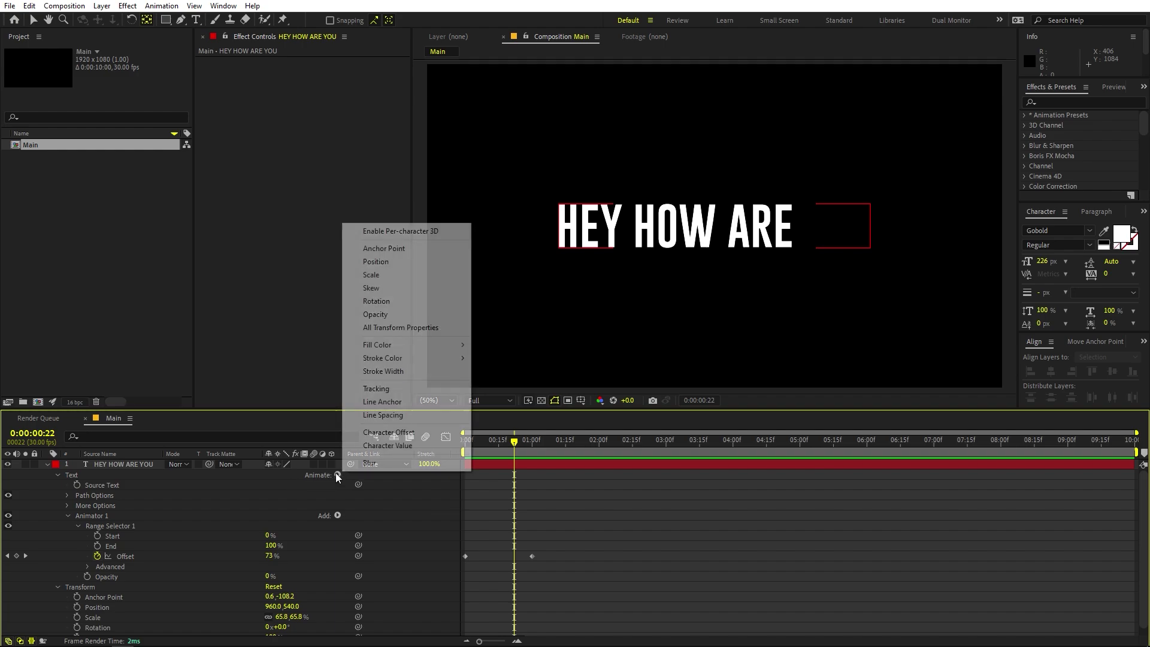
{"action": "left_click", "coordinate": [387, 316]}
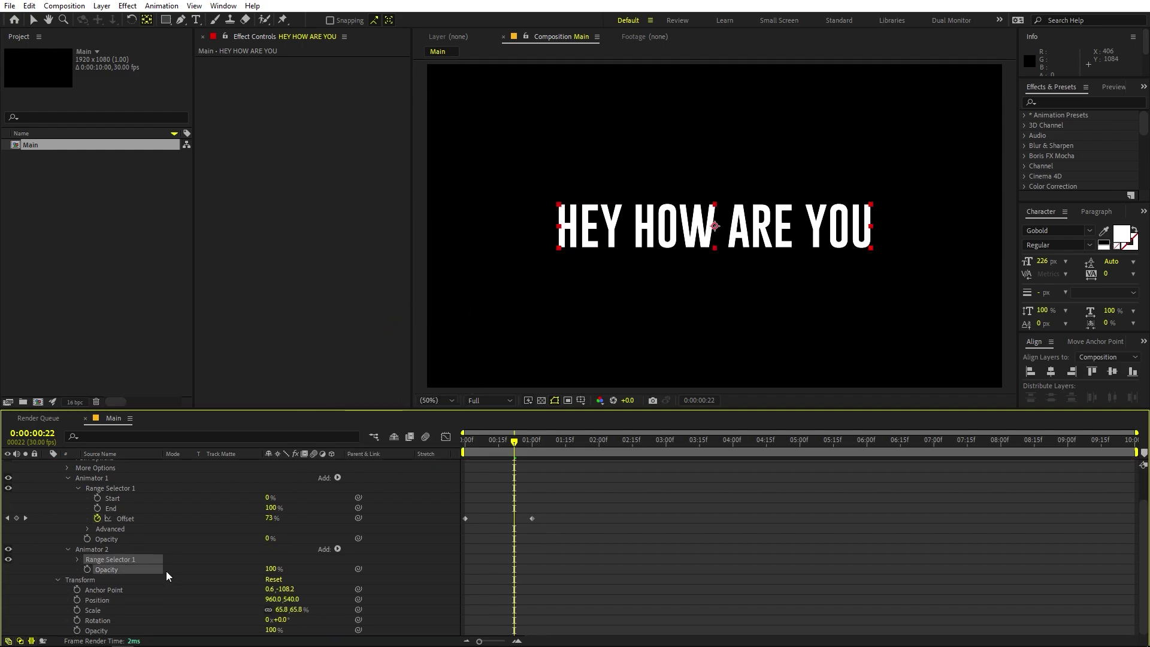
{"action": "left_click_drag", "start_coordinate": [269, 569], "coordinate": [162, 581]}
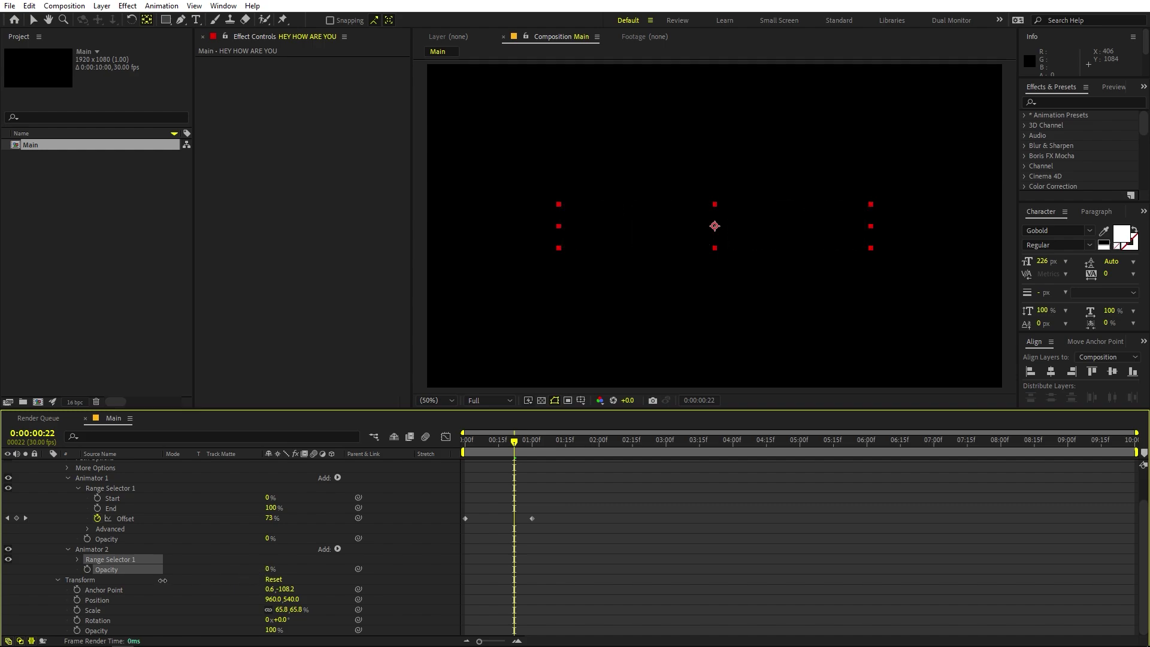
{"action": "left_click", "coordinate": [92, 560]}
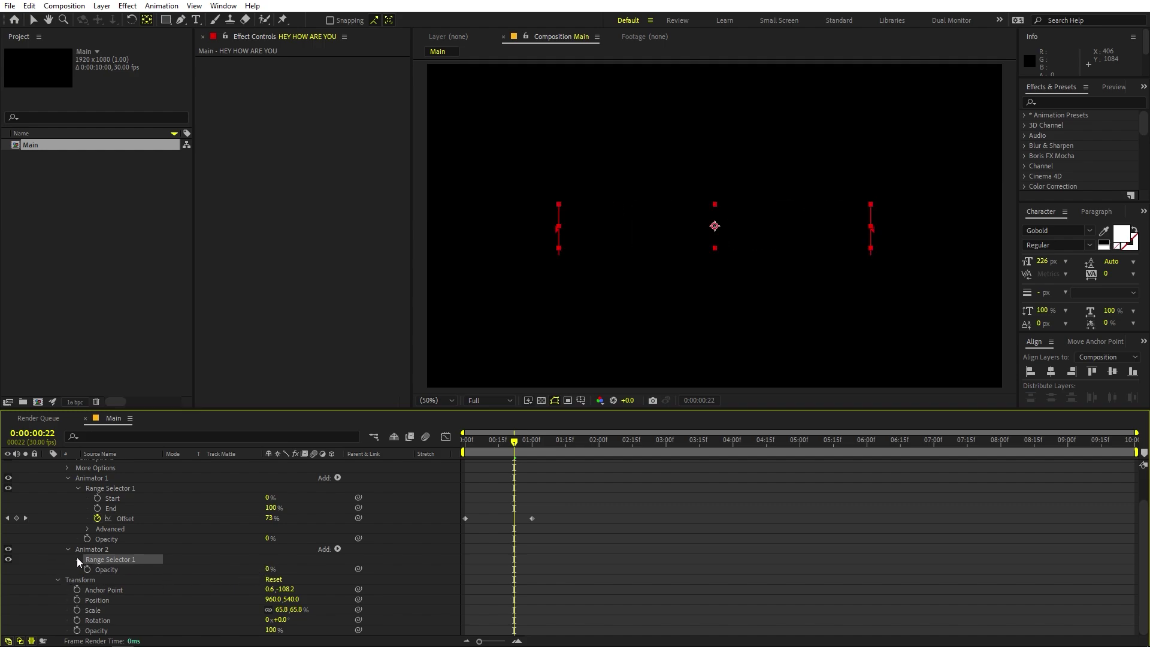
{"action": "left_click", "coordinate": [78, 559]}
{"action": "left_click", "coordinate": [114, 590]}
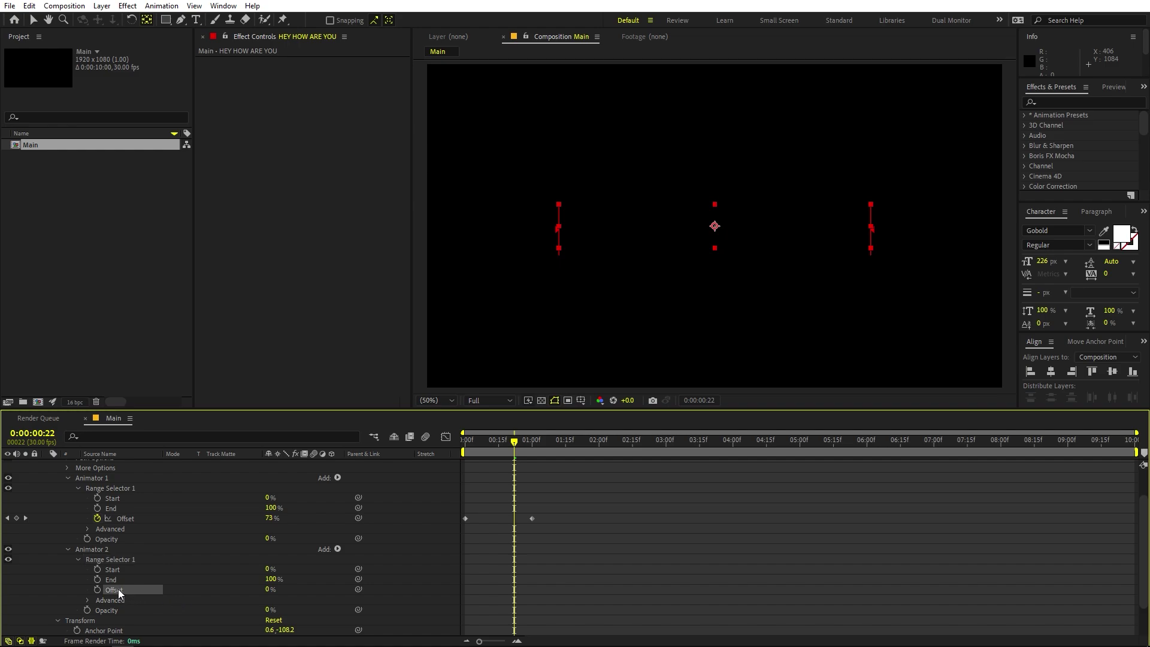
{"action": "left_click_drag", "start_coordinate": [268, 592], "coordinate": [202, 593]}
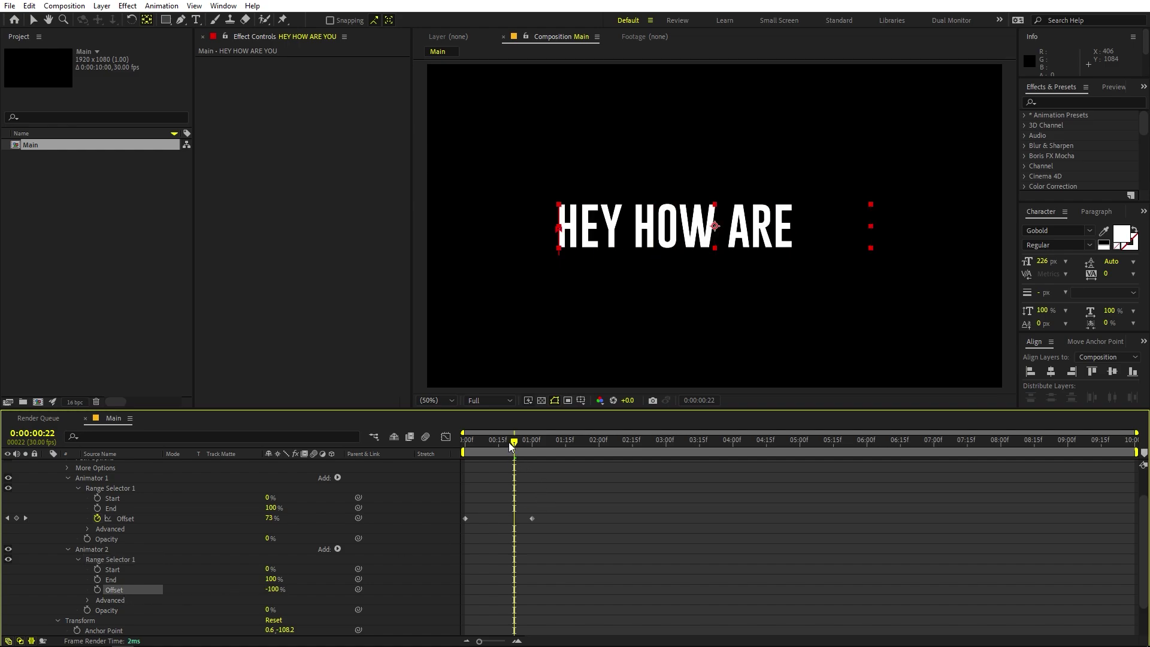
- Keyframe the second animator's Offset to 0% at 1:27
{"action": "mouse_move", "coordinate": [509, 442]}
{"action": "left_mouse_down"}
{"action": "mouse_move", "coordinate": [440, 445]}
{"action": "mouse_move", "coordinate": [527, 451]}
{"action": "left_mouse_up"}
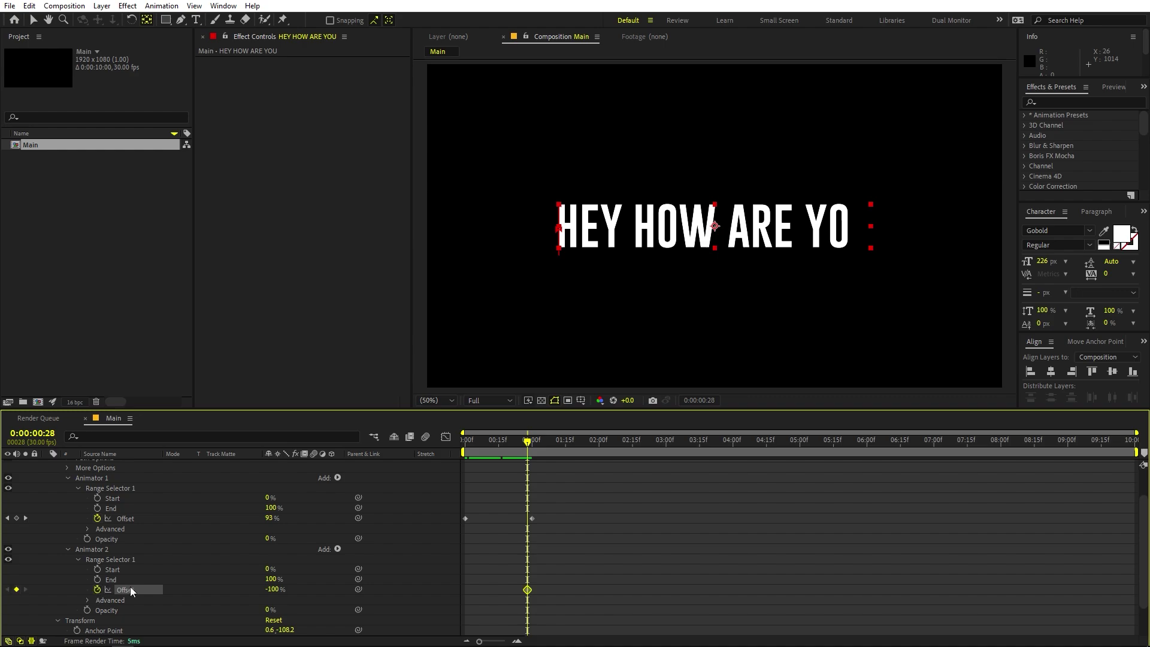
{"action": "left_click_drag", "start_coordinate": [523, 465], "coordinate": [584, 459]}
{"action": "left_click", "coordinate": [273, 589]}
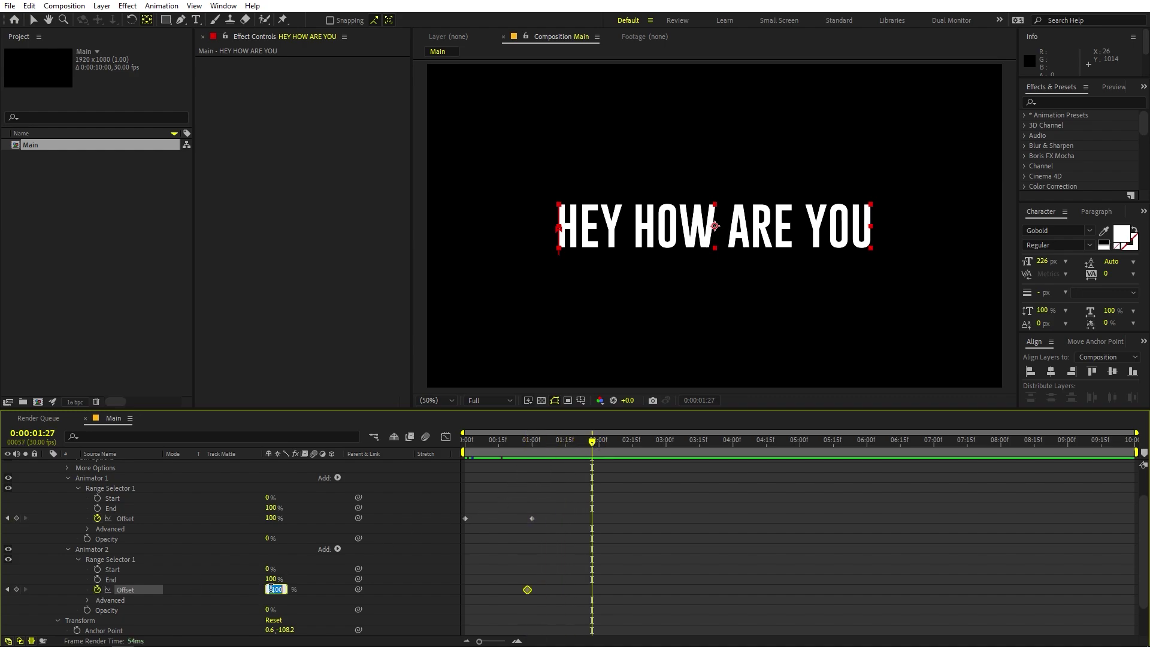
{"action": "type", "text": "0"}
{"action": "key", "text": "Return"}
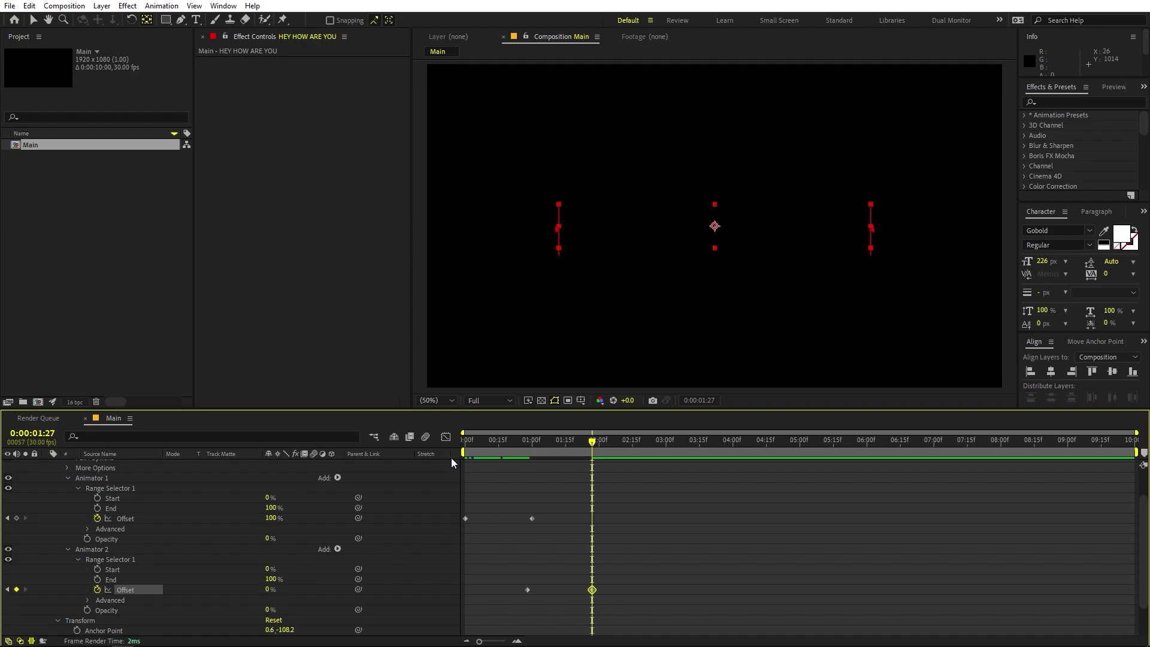
- Preview the type-on and vanish animation from the start
{"action": "left_click_drag", "start_coordinate": [479, 440], "coordinate": [530, 448]}
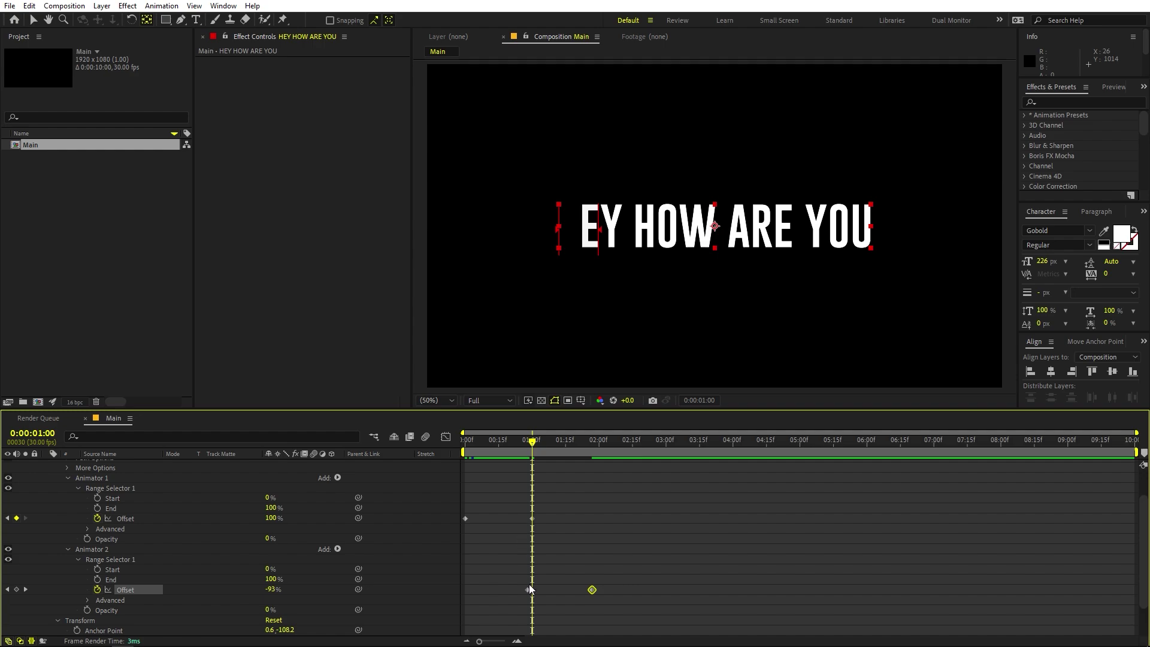
{"action": "key", "text": "space"}
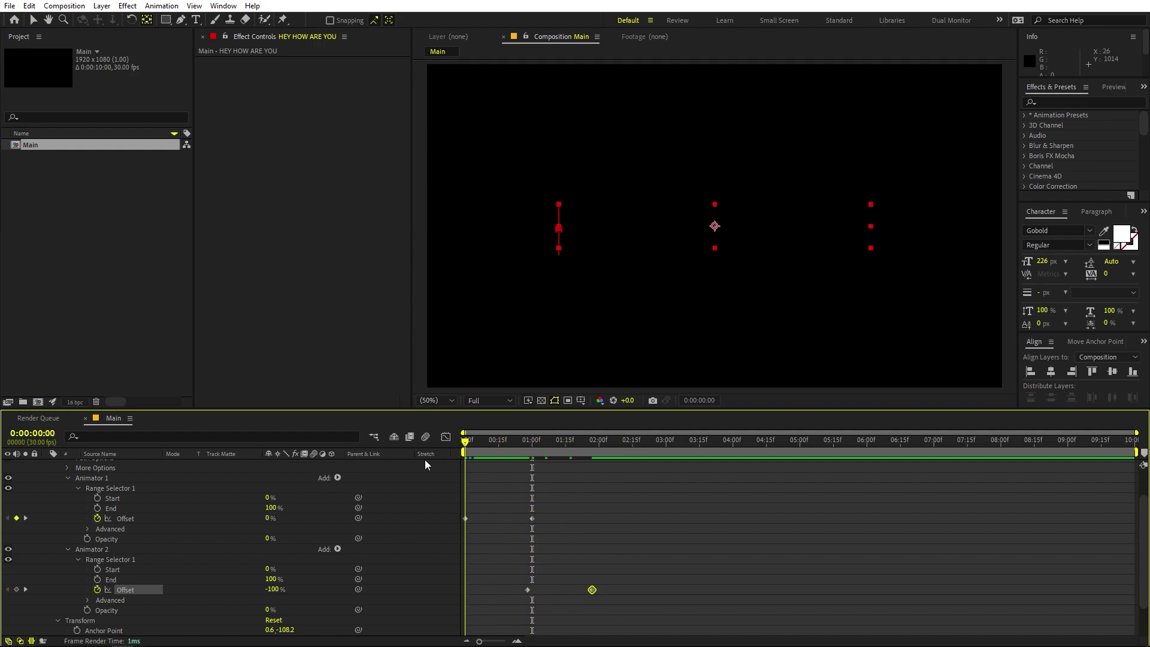
{"action": "key", "text": "space"}
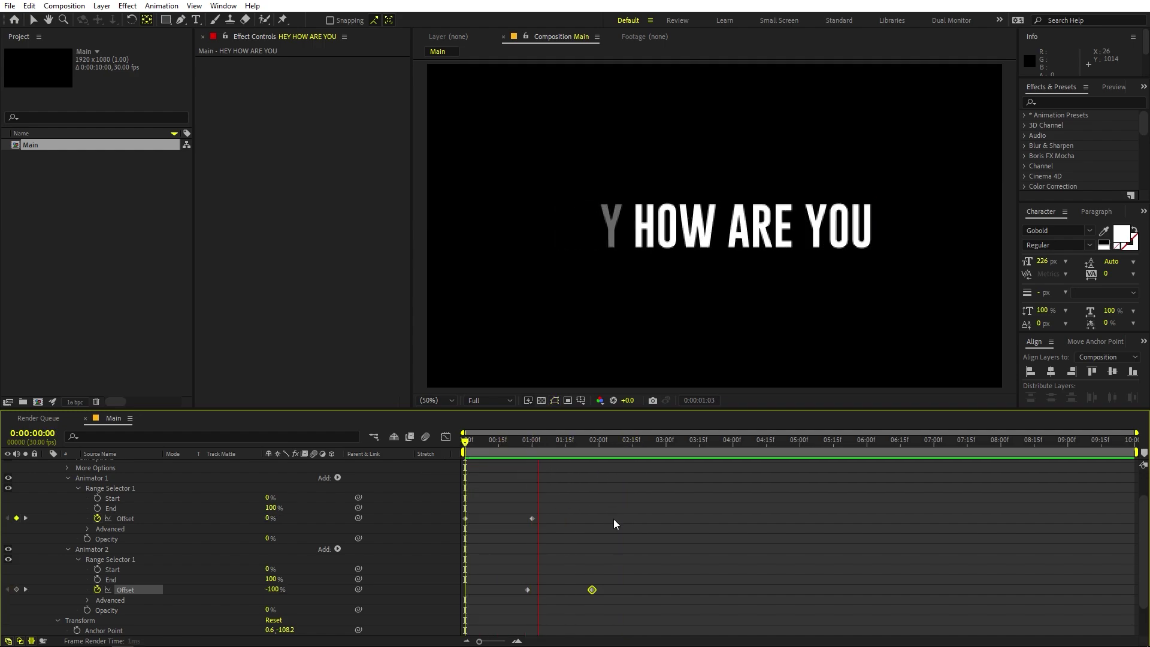
{"action": "key", "text": "space"}
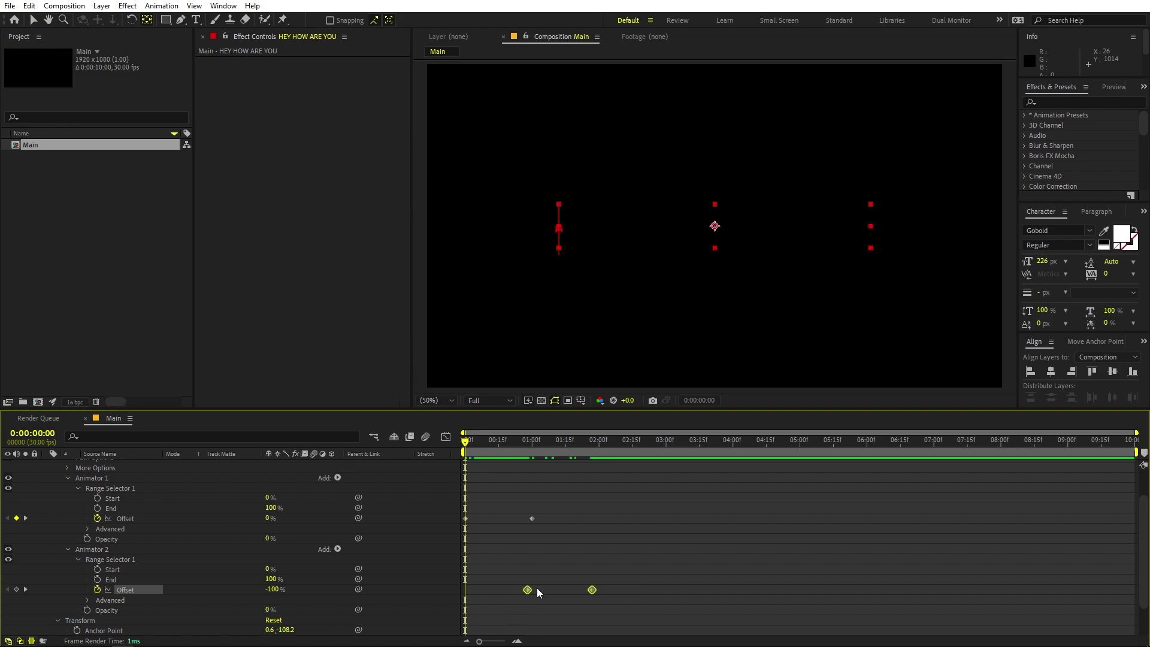
- Retime Animator 2's Offset keyframes earlier, then later, previewing each change
{"action": "left_click_drag", "start_coordinate": [528, 590], "coordinate": [487, 588]}
{"action": "key", "text": "space"}
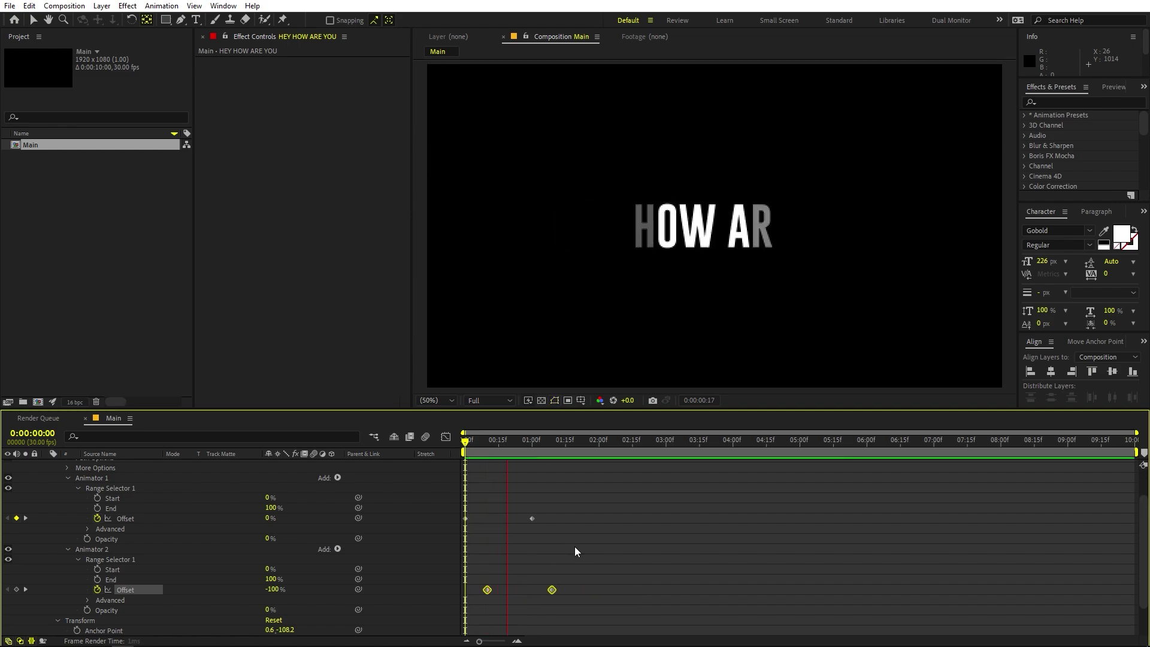
{"action": "key", "text": "space"}
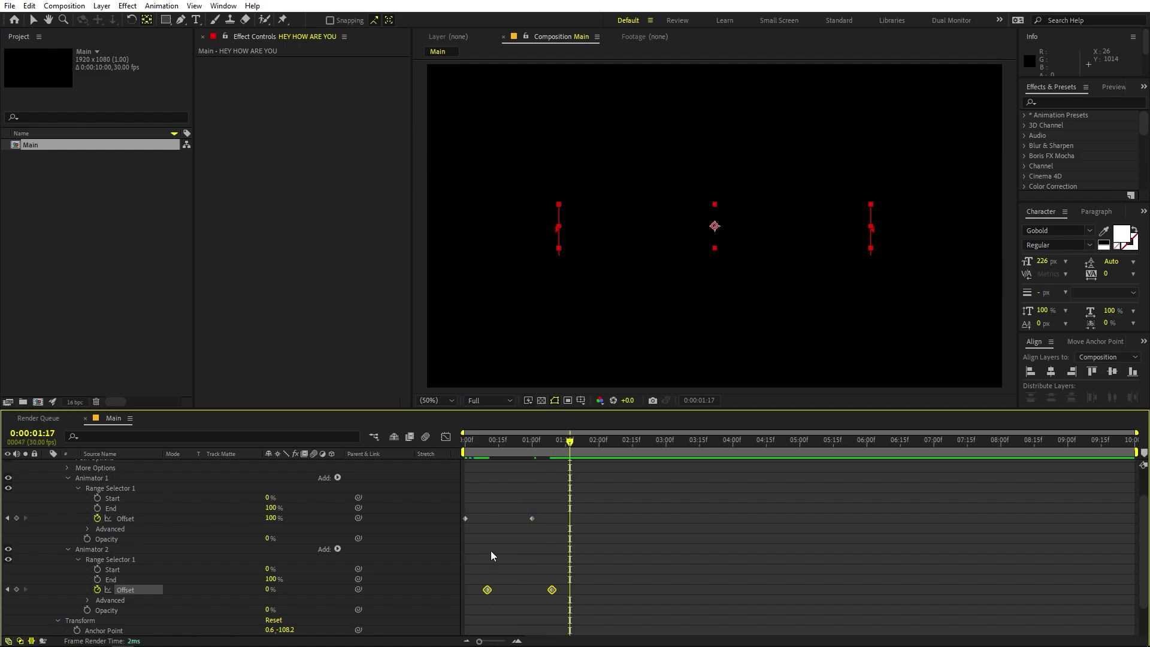
{"action": "left_click_drag", "start_coordinate": [488, 592], "coordinate": [519, 593]}
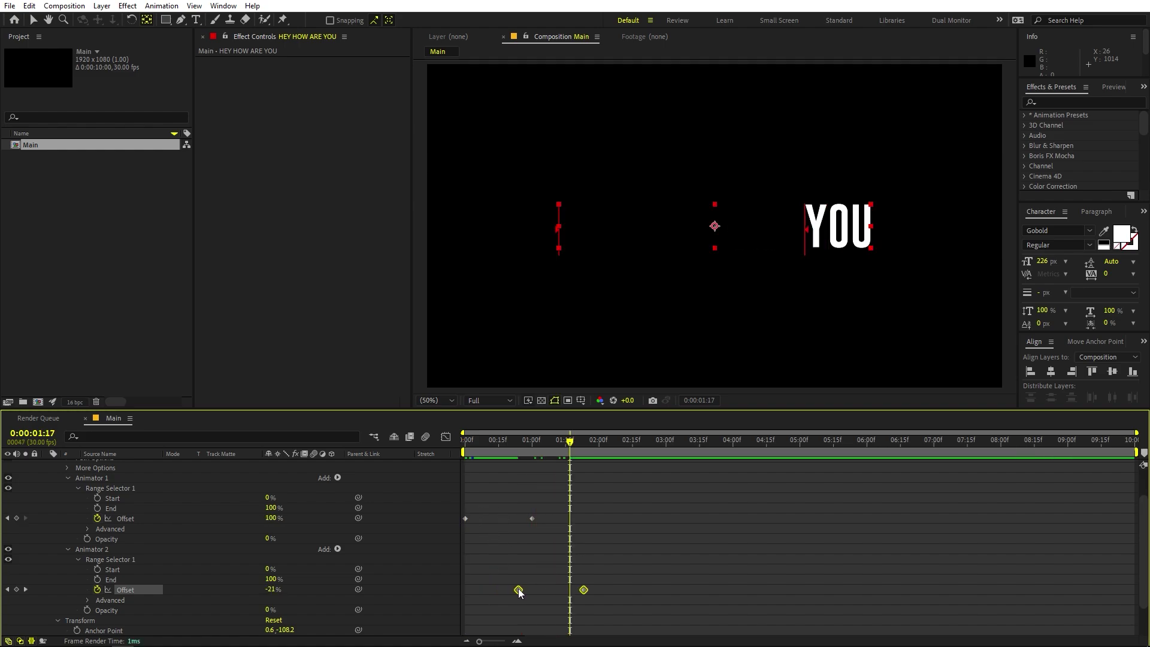
{"action": "key", "text": "space"}
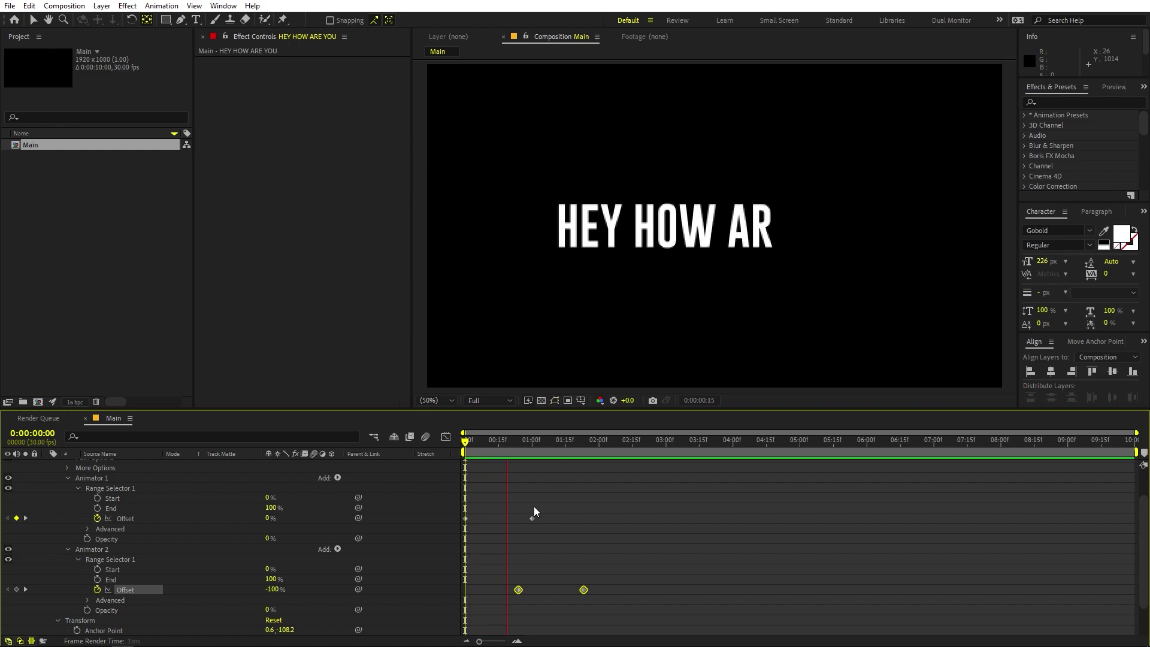
{"action": "key", "text": "space"}
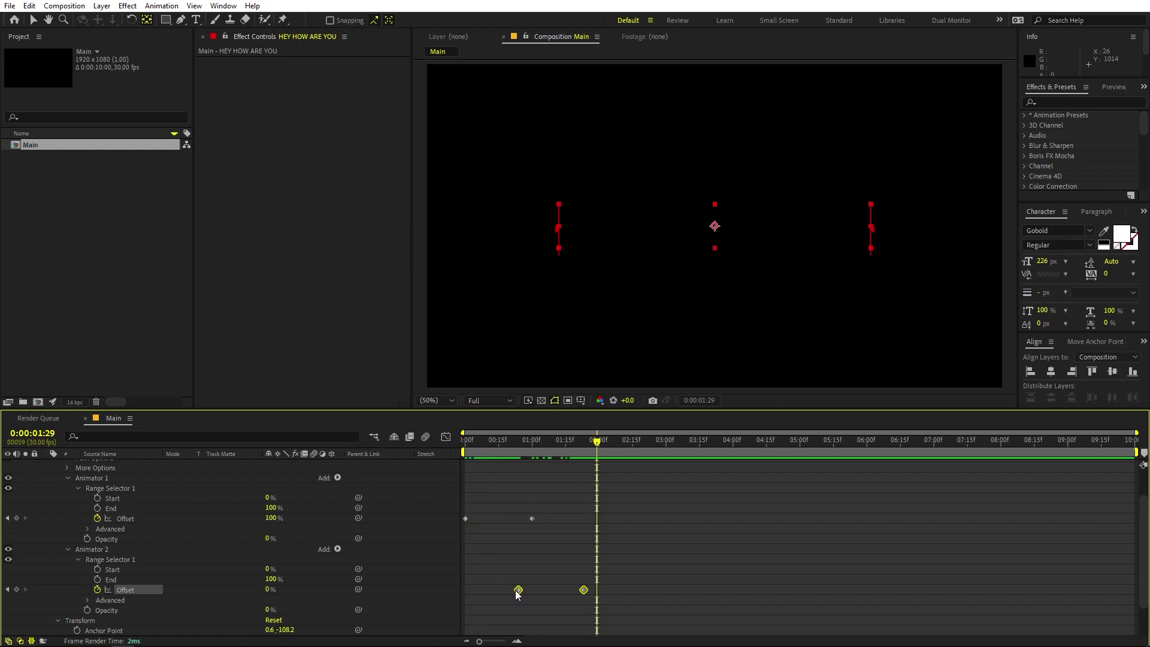
- Nudge the disappearing keyframes earlier and marquee-select all four Offset keyframes
{"action": "left_click_drag", "start_coordinate": [518, 591], "coordinate": [579, 589]}
{"action": "left_click", "coordinate": [594, 580]}
{"action": "left_click", "coordinate": [643, 519]}
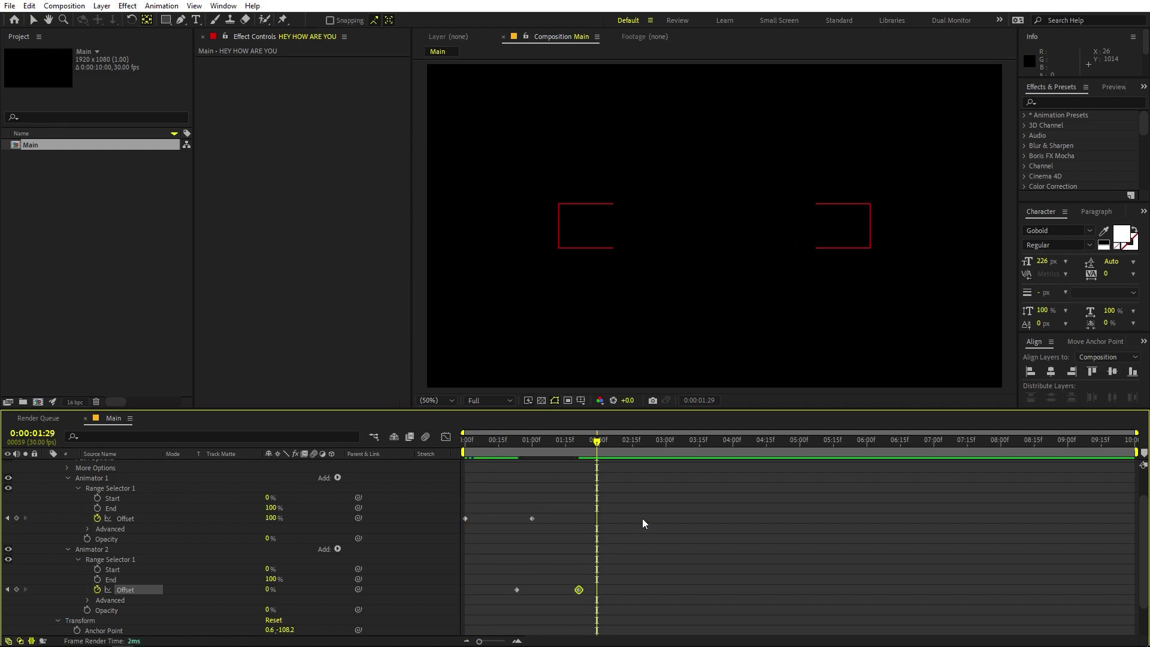
{"action": "left_click_drag", "start_coordinate": [636, 513], "coordinate": [455, 591]}
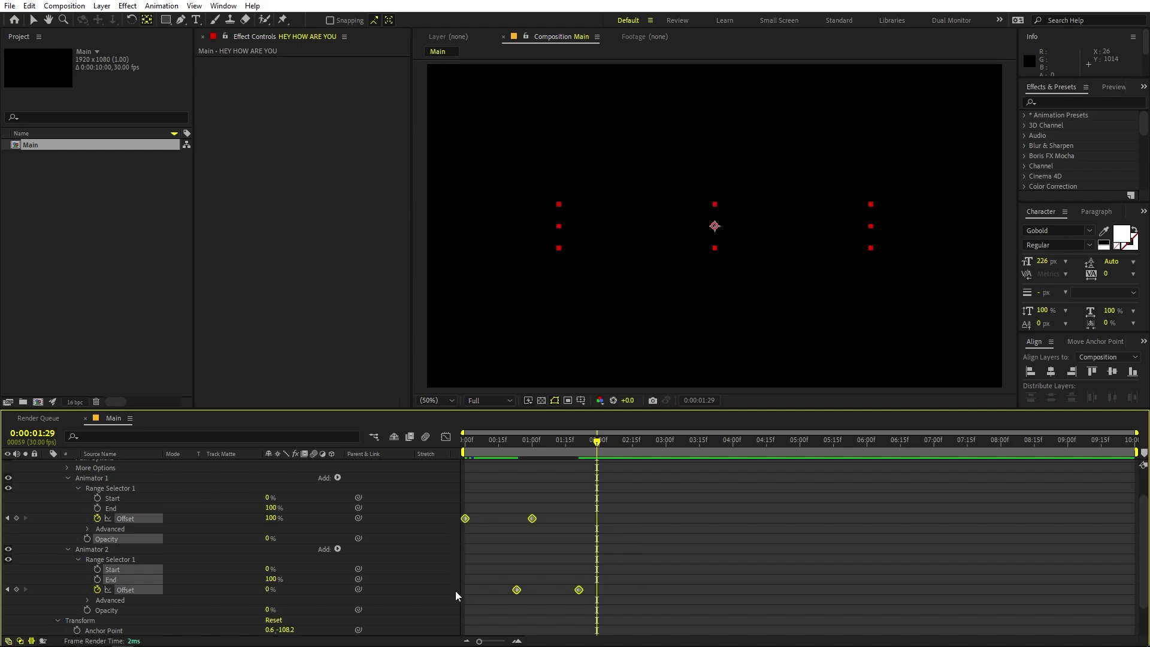
- Apply Easy Ease to the four selected Offset keyframes and expand Animator 1's Advanced settings
{"action": "right_click", "coordinate": [465, 519]}
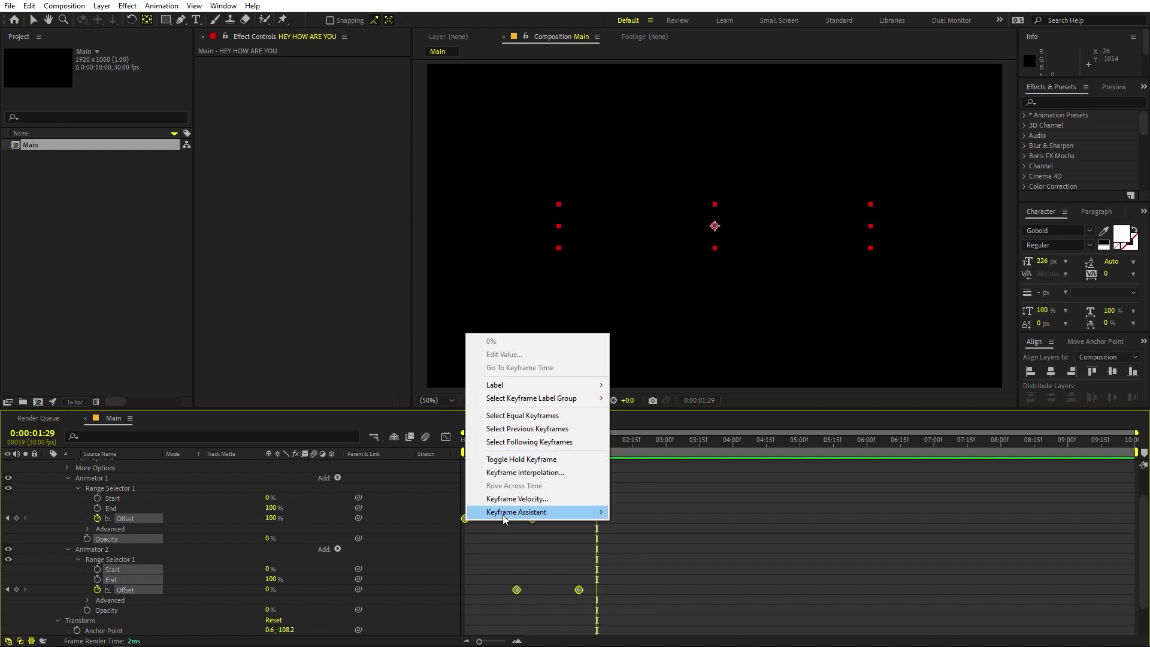
{"action": "mouse_move", "coordinate": [502, 513]}
{"action": "left_click", "coordinate": [642, 420]}
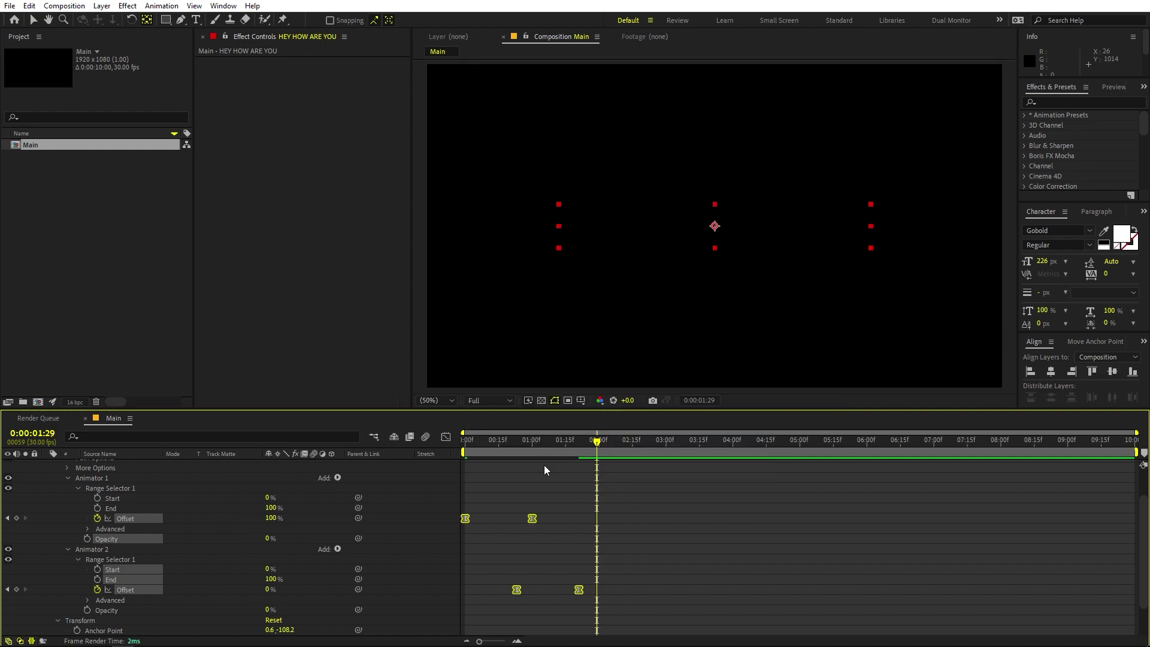
{"action": "left_click", "coordinate": [523, 551]}
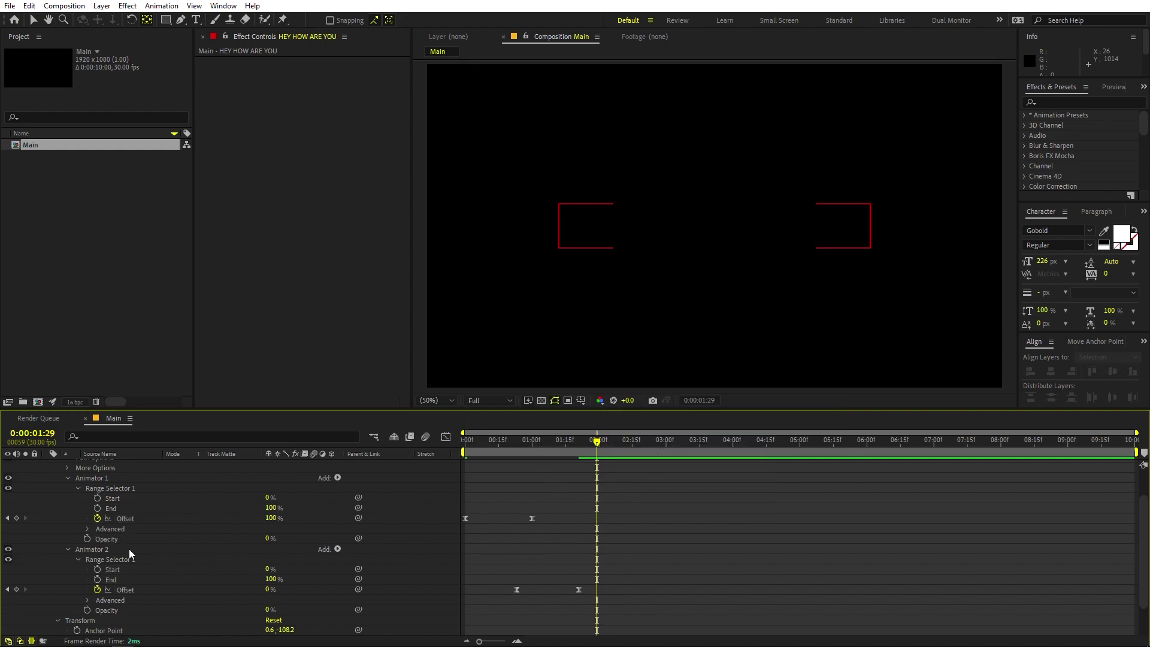
{"action": "left_click", "coordinate": [88, 529]}
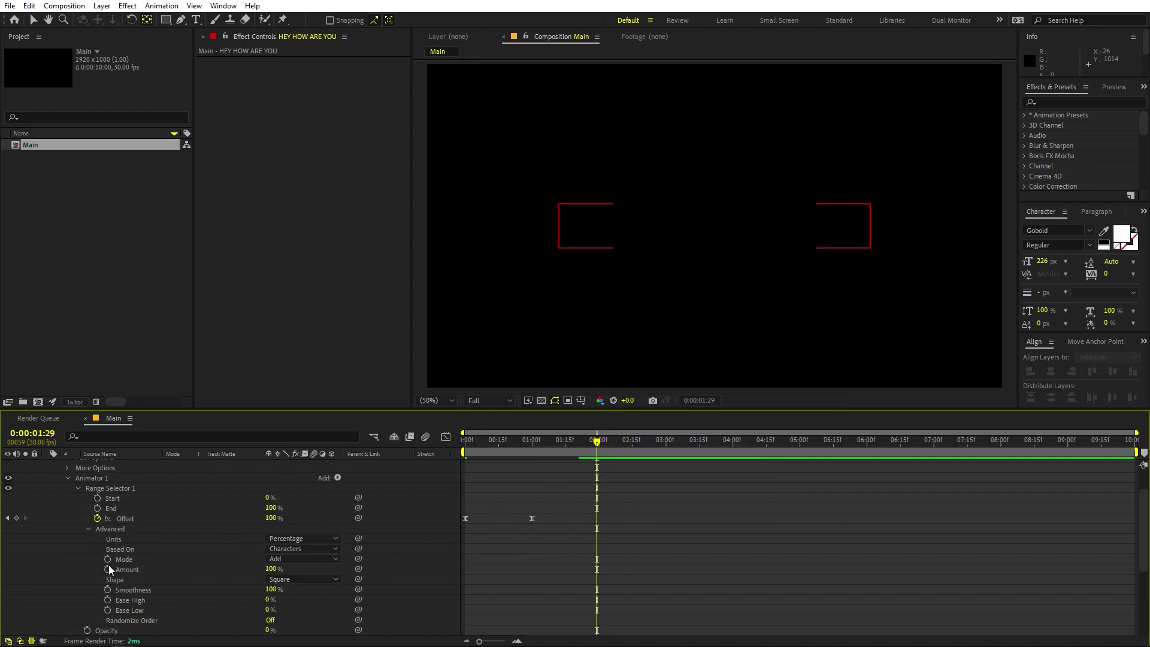
- Set Ease Low to -100% in both animators' Advanced range settings
{"action": "left_click", "coordinate": [269, 610]}
{"action": "type", "text": "-100"}
{"action": "key", "text": "Return"}
{"action": "scroll", "coordinate": [327, 586], "scroll_direction": "down", "scroll_amount": 5}
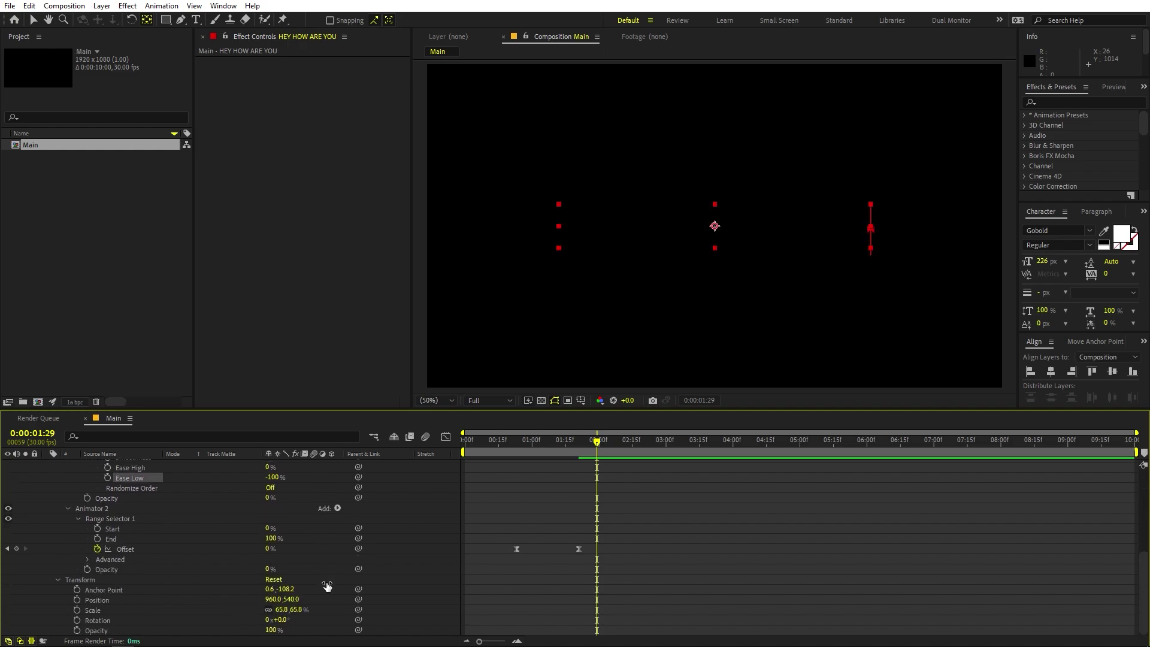
{"action": "left_click", "coordinate": [88, 559]}
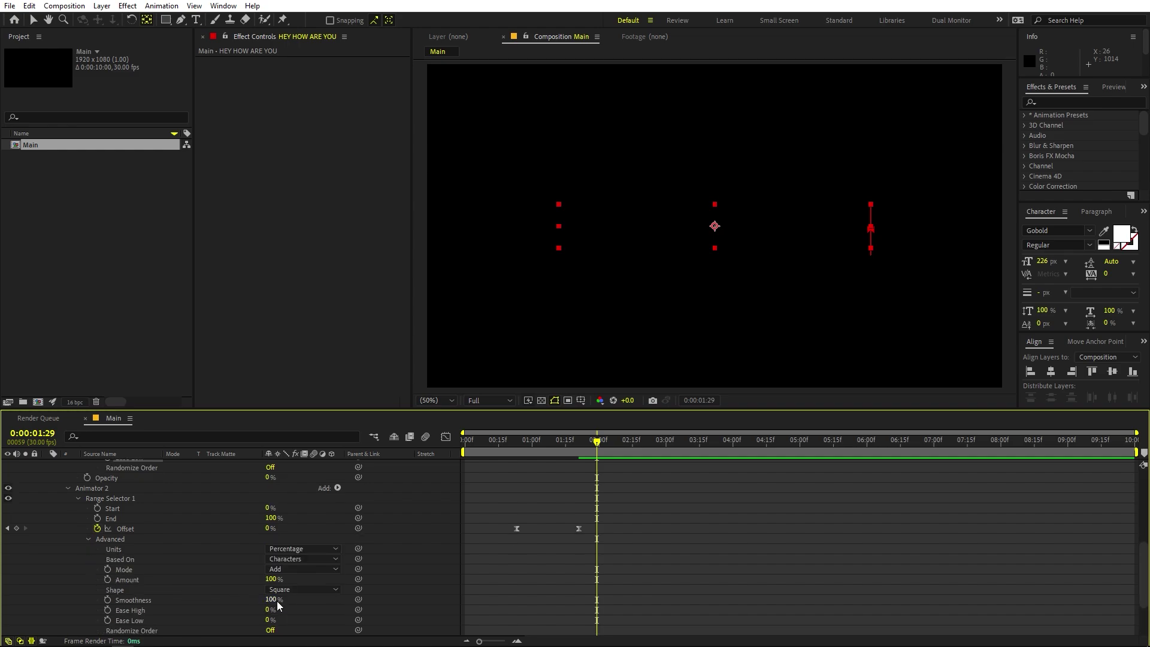
{"action": "scroll", "coordinate": [277, 602], "scroll_direction": "down", "scroll_amount": 2}
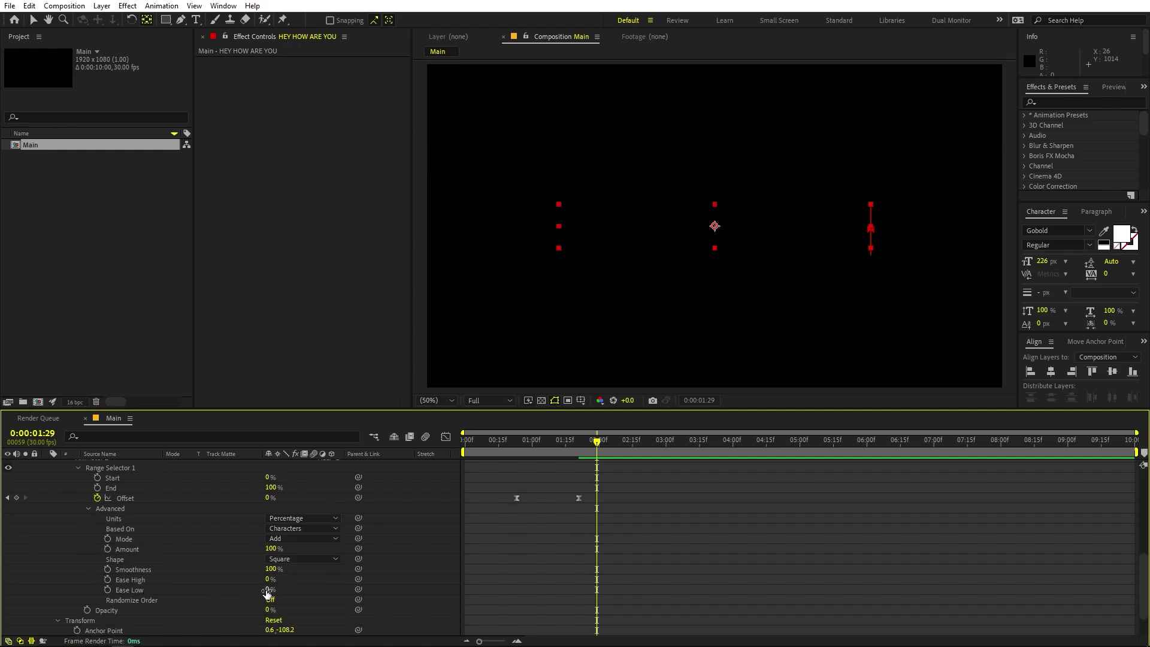
{"action": "left_click_drag", "start_coordinate": [267, 593], "coordinate": [52, 592]}
- Preview the eased animation and scroll the timeline back up
{"action": "key", "text": "space"}
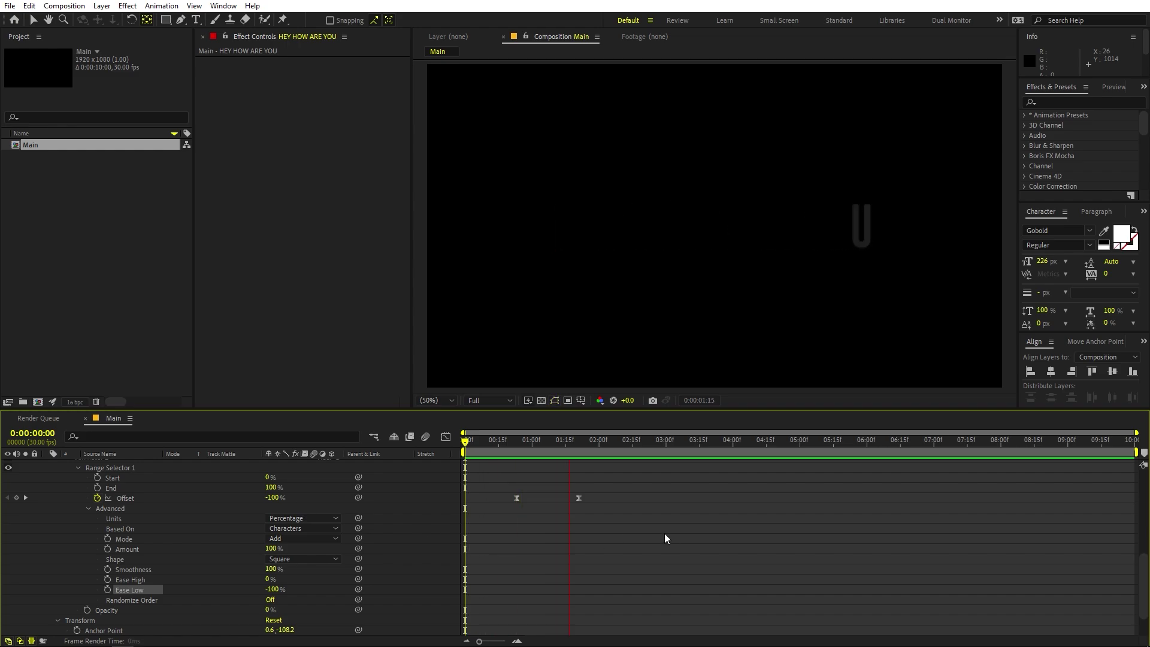
{"action": "key", "text": "space"}
{"action": "scroll", "coordinate": [623, 551], "scroll_direction": "up", "scroll_amount": 5}
{"action": "scroll", "coordinate": [624, 551], "scroll_direction": "up", "scroll_amount": 2}
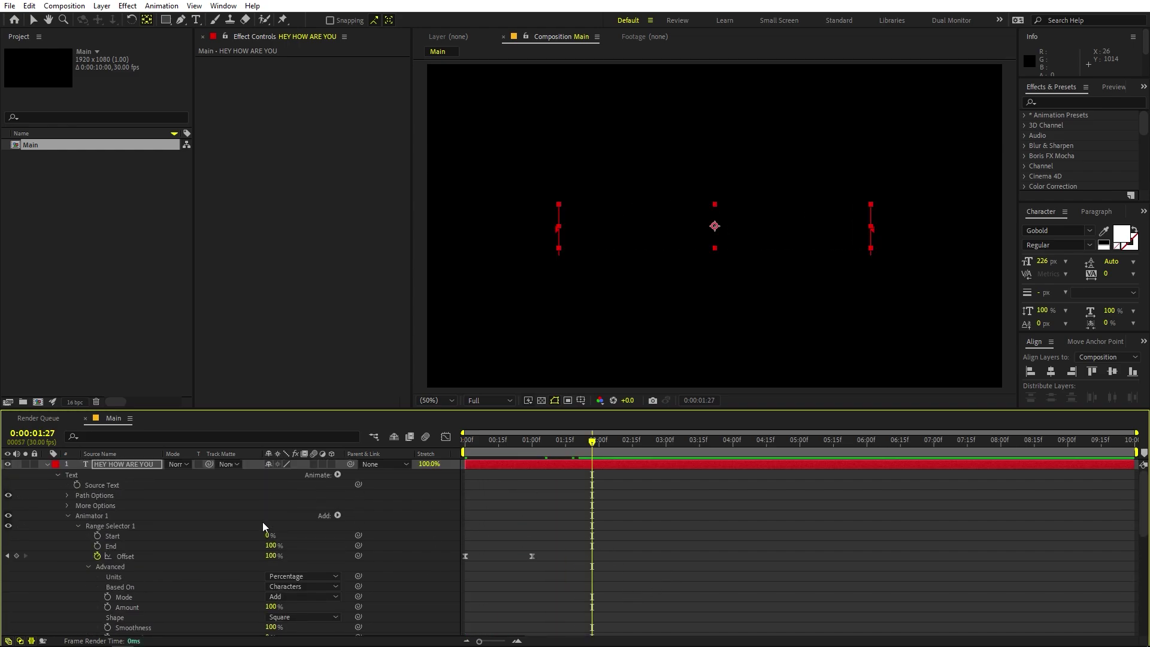
- Move time to 0:23 and duplicate the HEY HOW ARE YOU layer with Ctrl+D
{"action": "left_click", "coordinate": [47, 465]}
{"action": "left_click", "coordinate": [465, 532]}
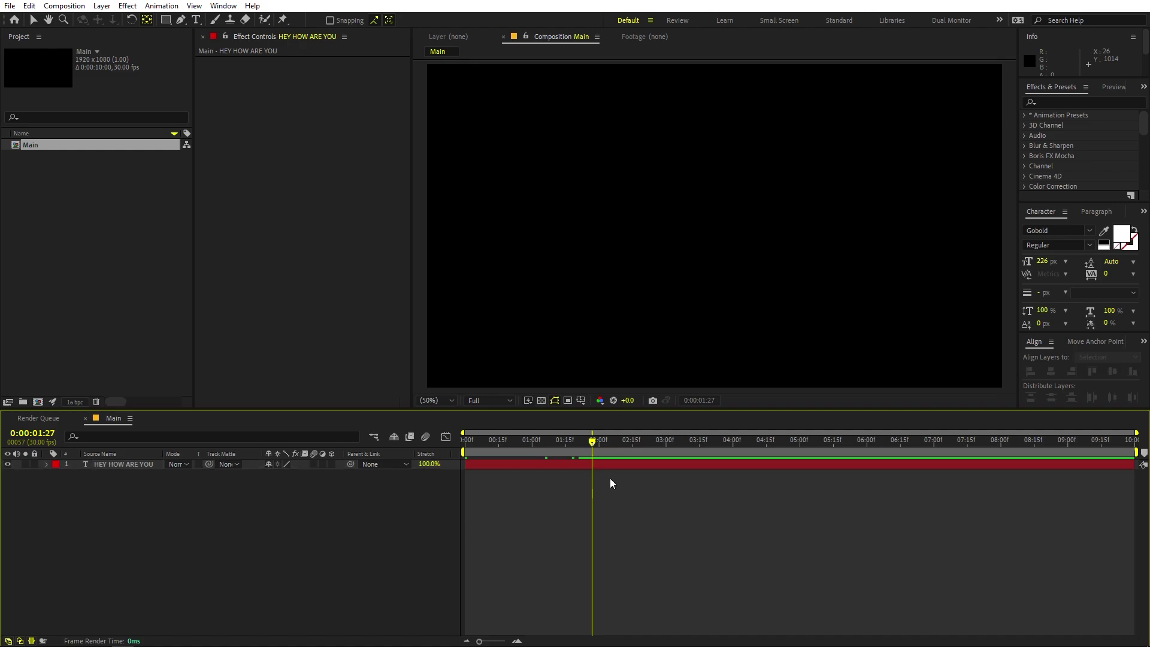
{"action": "left_click_drag", "start_coordinate": [577, 447], "coordinate": [516, 457]}
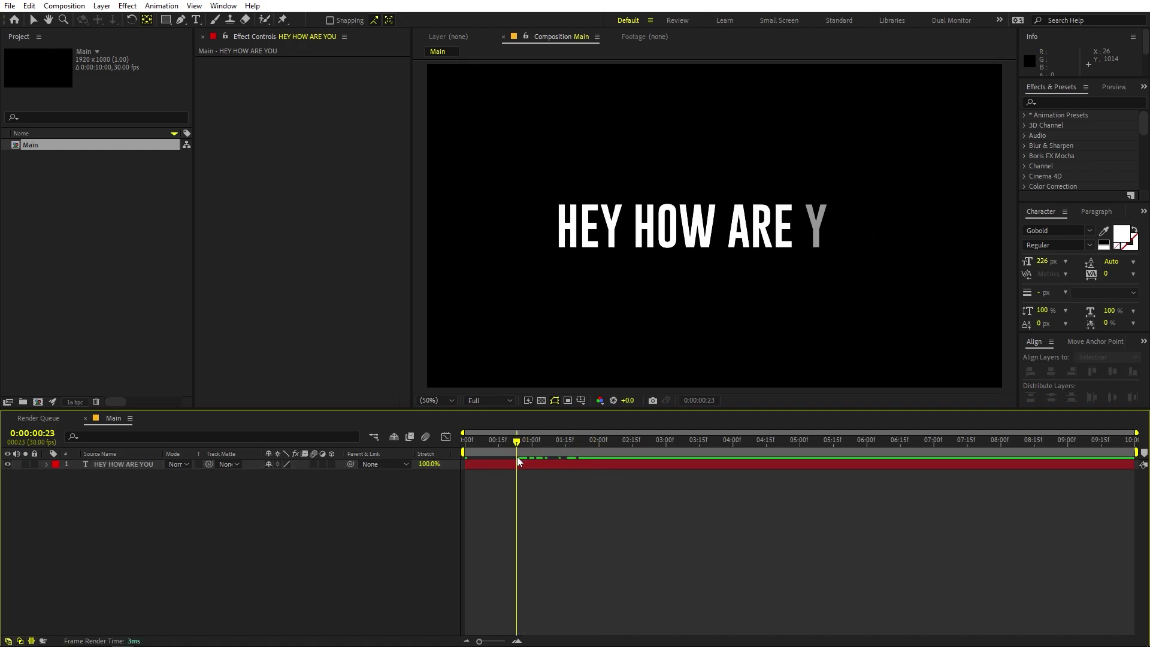
{"action": "left_click", "coordinate": [110, 464]}
{"action": "key", "text": "ctrl+d"}
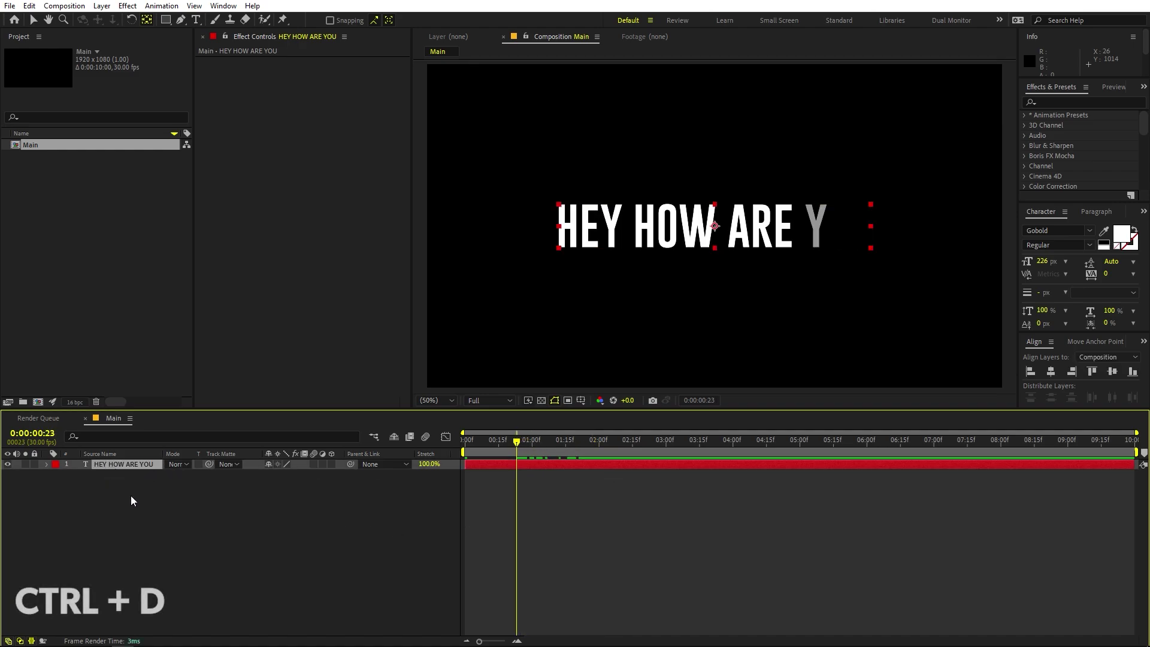
{"action": "key", "text": "ctrl+d"}
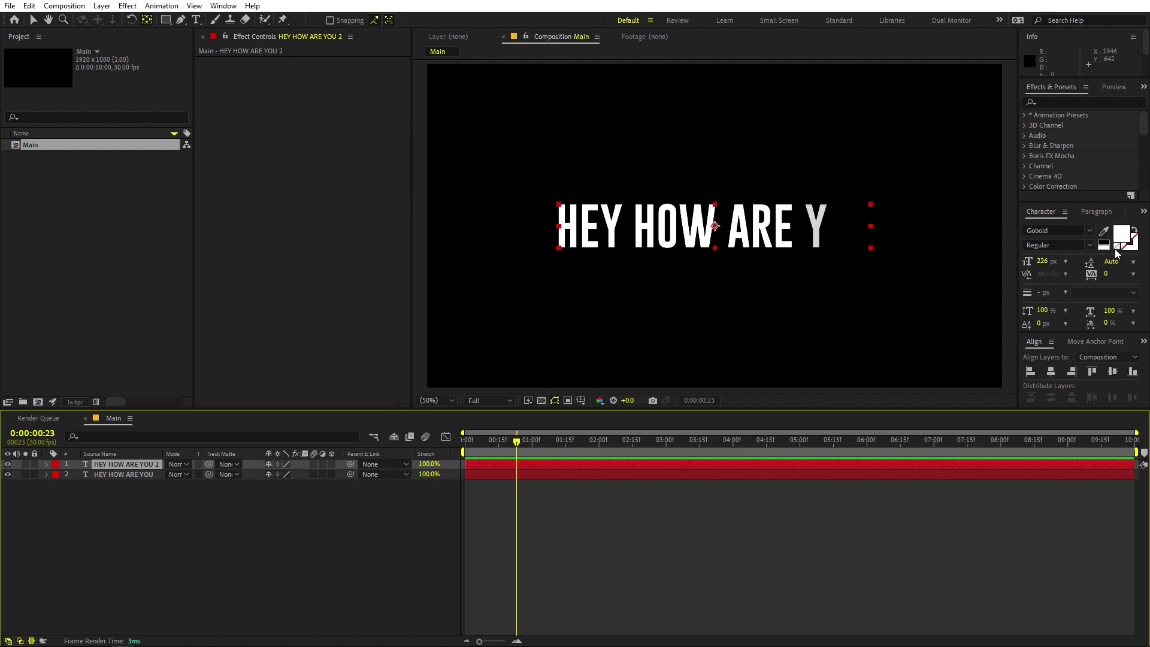
- Set the copy's text fill to None, leaving the stroke colour unchanged
{"action": "left_click", "coordinate": [1116, 246]}
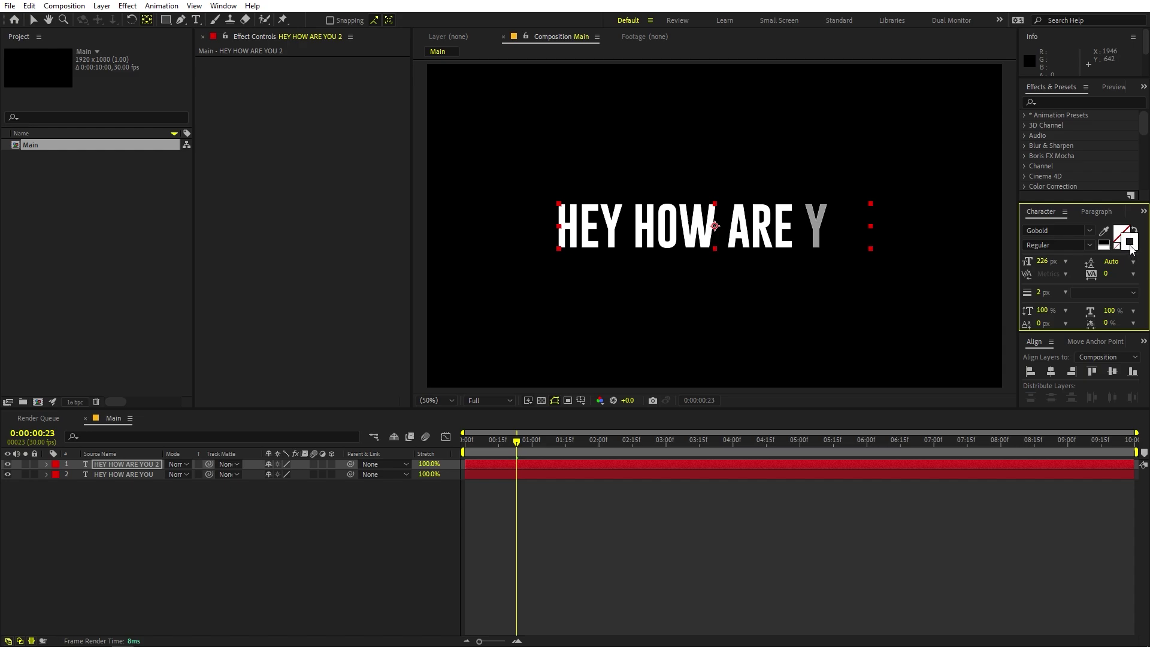
{"action": "left_click", "coordinate": [1132, 246]}
{"action": "left_click", "coordinate": [163, 366]}
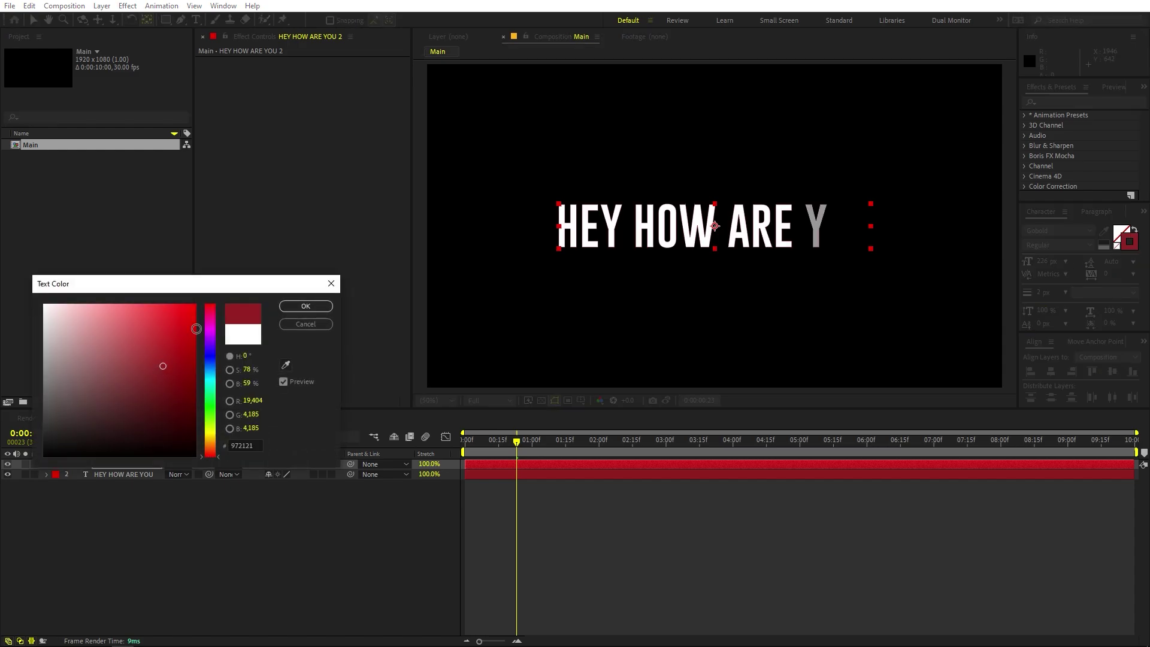
{"action": "left_click_drag", "start_coordinate": [196, 328], "coordinate": [271, 278]}
{"action": "left_click", "coordinate": [306, 324]}
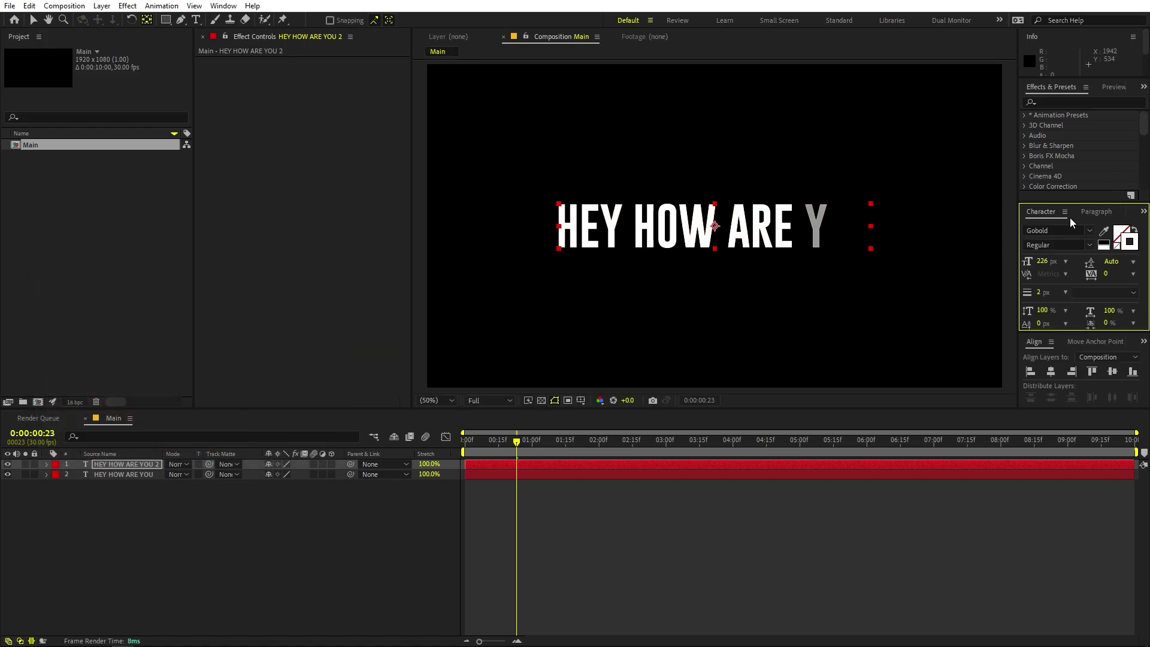
- Set the stroke width to 2.5 px and return time to the start
{"action": "mouse_move", "coordinate": [1043, 295]}
{"action": "left_mouse_down"}
{"action": "mouse_move", "coordinate": [1072, 295]}
{"action": "mouse_move", "coordinate": [1039, 295]}
{"action": "left_mouse_up"}
{"action": "left_click_drag", "start_coordinate": [1046, 293], "coordinate": [1040, 292]}
{"action": "left_click", "coordinate": [1039, 292]}
{"action": "type", "text": "2"}
{"action": "left_click", "coordinate": [564, 511]}
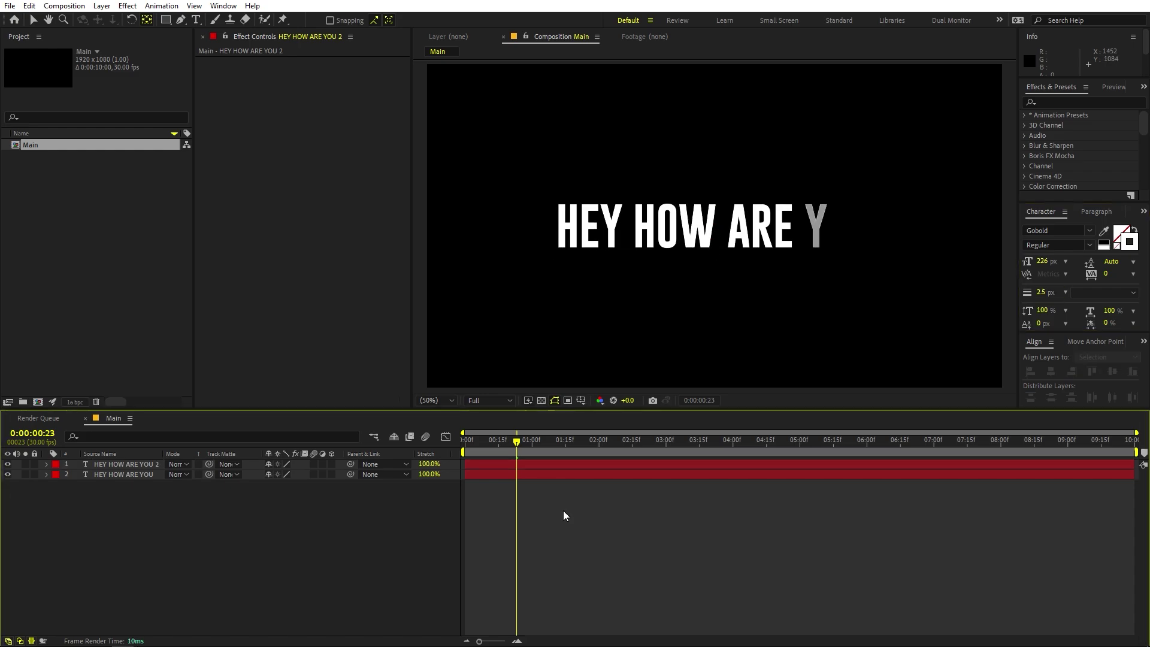
{"action": "left_click_drag", "start_coordinate": [515, 450], "coordinate": [452, 462]}
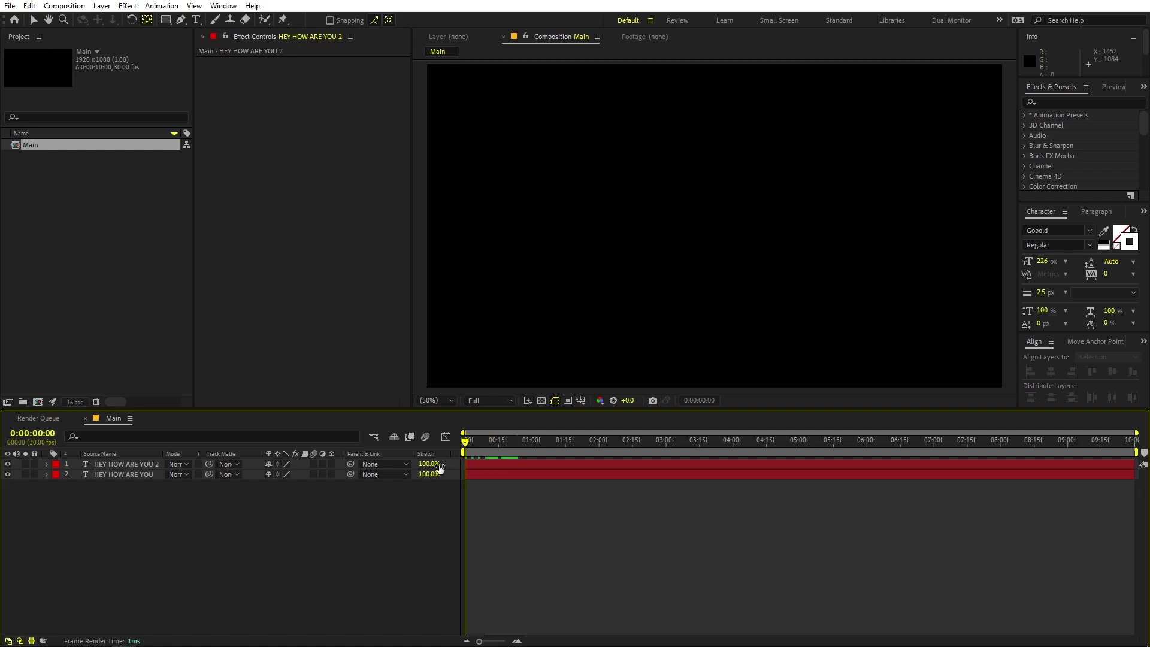
- Slide the filled HEY HOW ARE YOU layer to start 10 frames later and preview the timing
{"action": "left_click", "coordinate": [117, 475]}
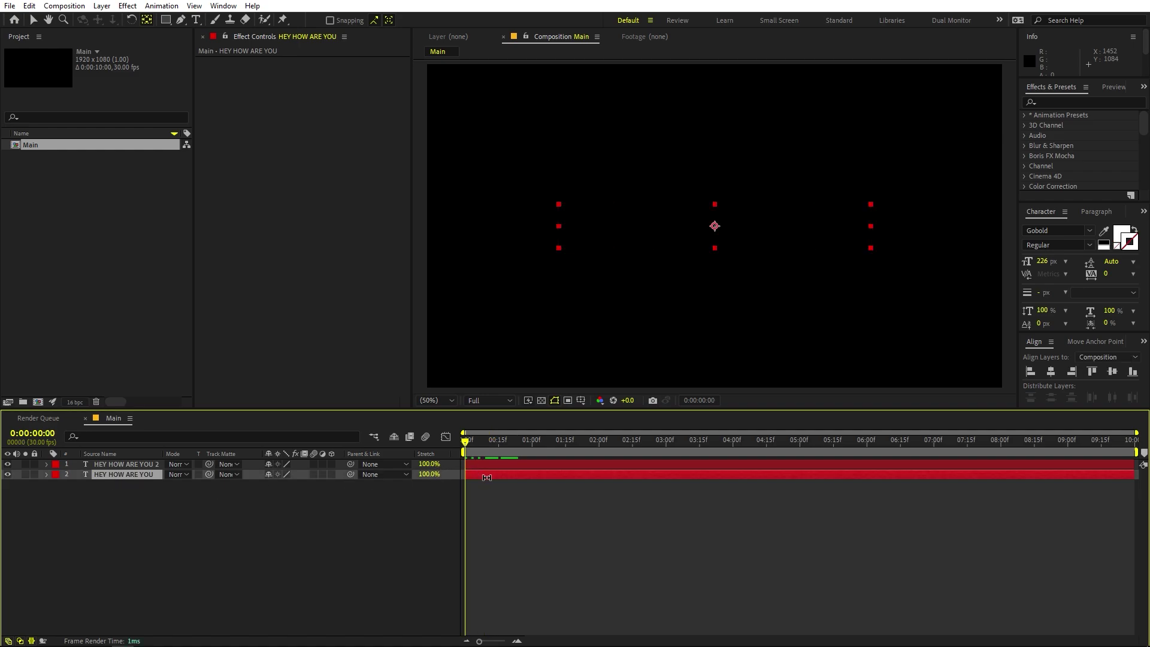
{"action": "key", "text": "v"}
{"action": "left_click_drag", "start_coordinate": [487, 477], "coordinate": [498, 478]}
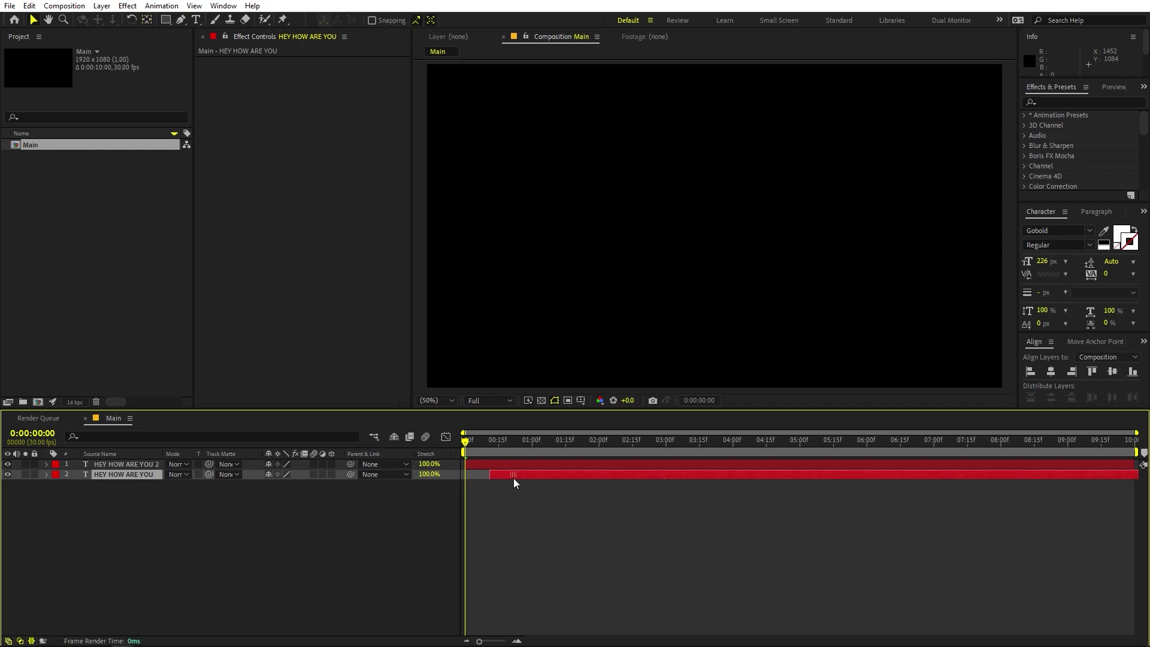
{"action": "key", "text": "space"}
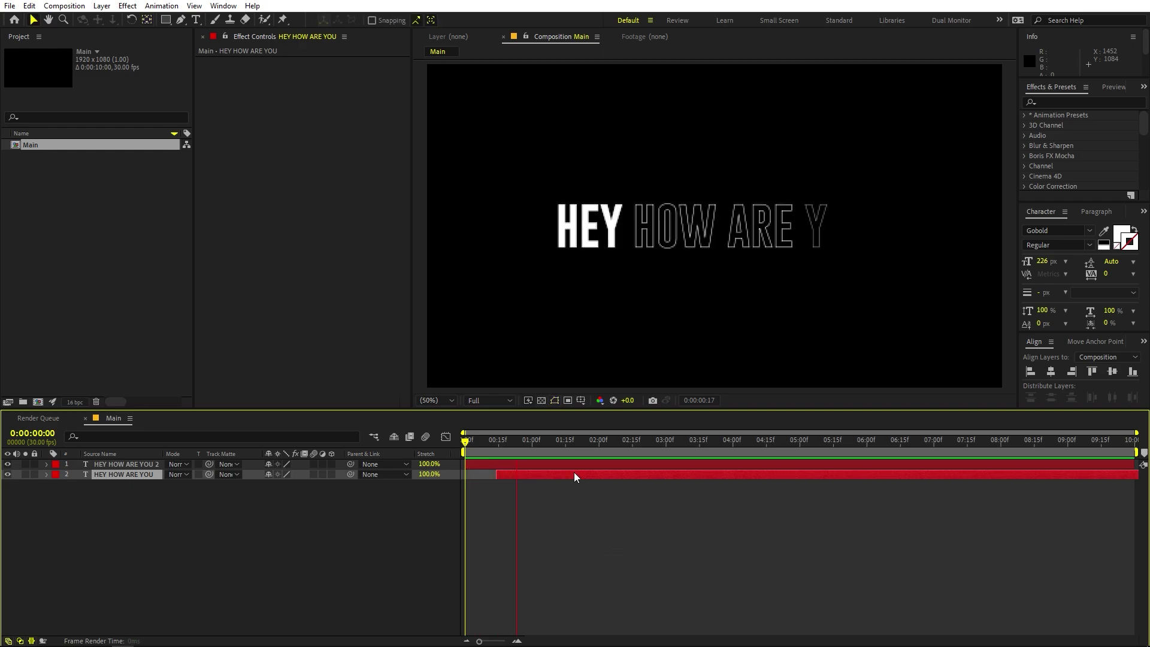
{"action": "left_click_drag", "start_coordinate": [480, 440], "coordinate": [609, 448]}
{"action": "key", "text": "space"}
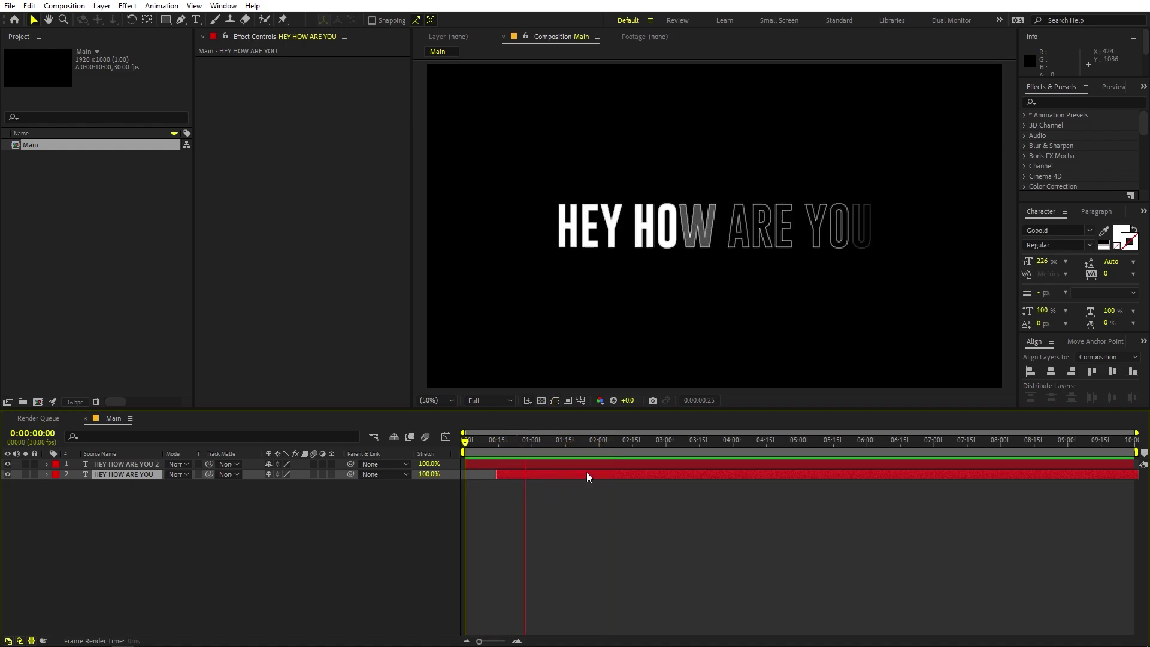
- Duplicate both HEY HOW ARE YOU layers and slide the two copies later on the timeline
{"action": "key", "text": "space"}
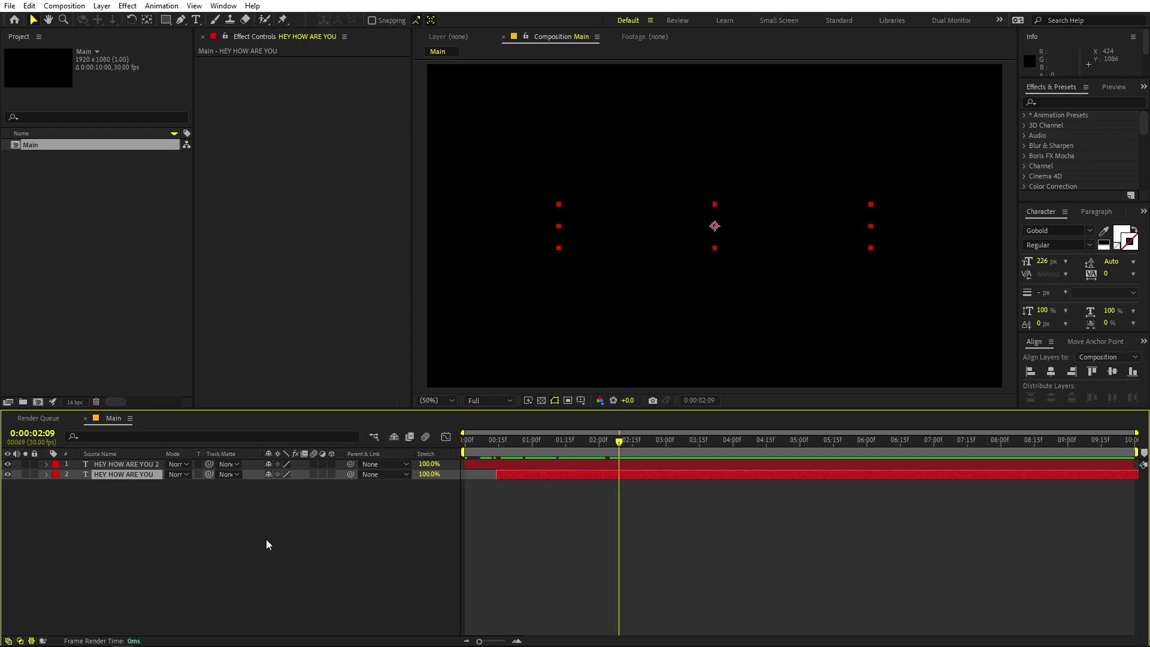
{"action": "left_click_drag", "start_coordinate": [133, 494], "coordinate": [120, 473]}
{"action": "key", "text": "ctrl+d"}
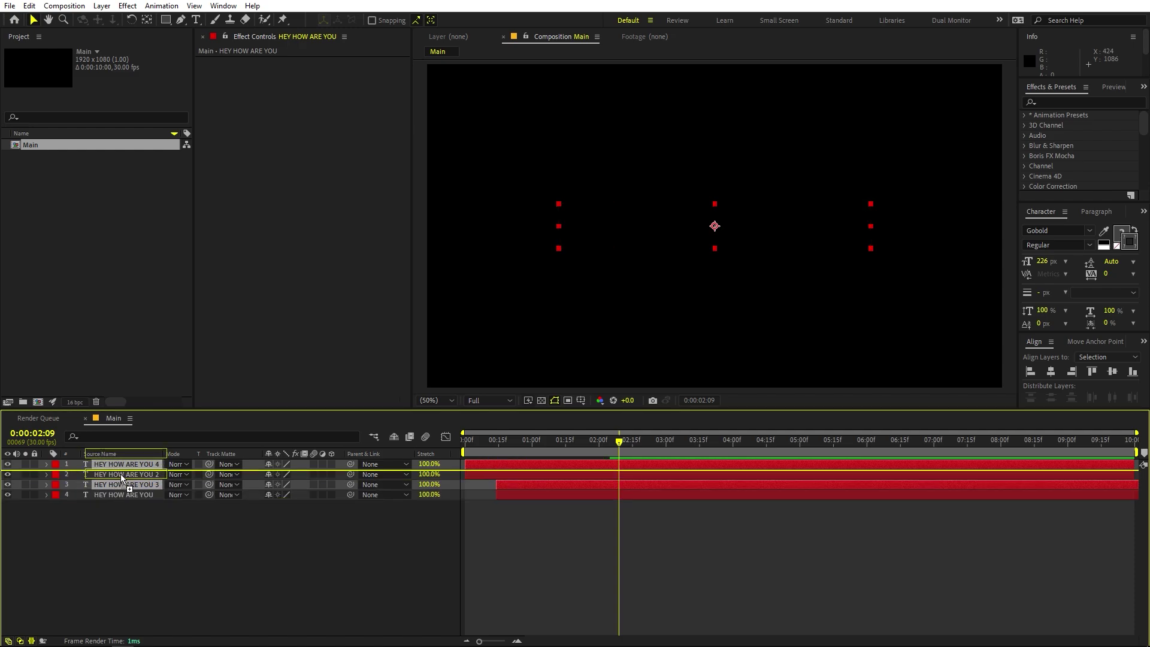
{"action": "left_click_drag", "start_coordinate": [530, 461], "coordinate": [569, 476]}
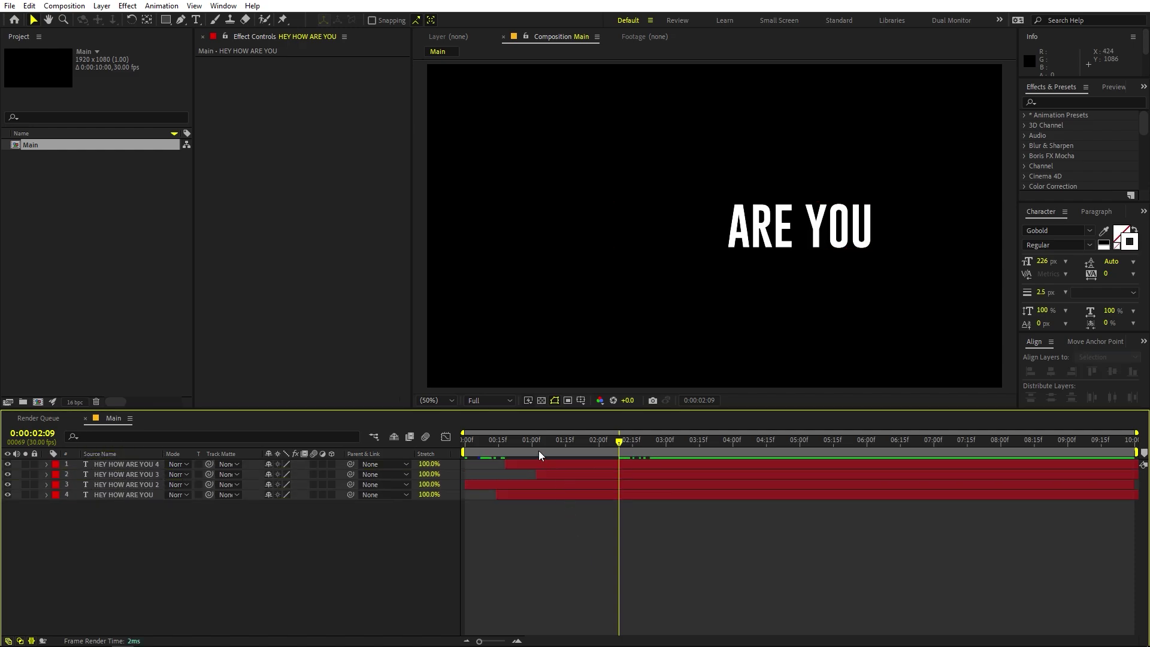
- Change the text of both top copies to 'THIS IS TEXT'
{"action": "left_click", "coordinate": [542, 445]}
{"action": "double_click", "coordinate": [544, 466]}
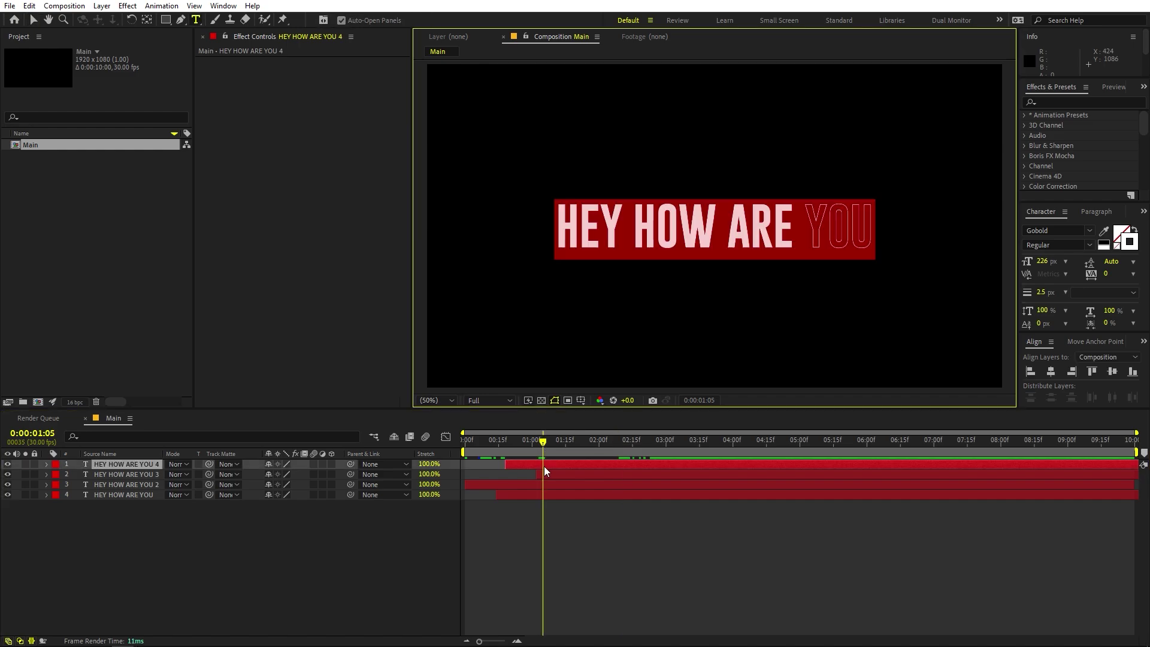
{"action": "type", "text": "TH"}
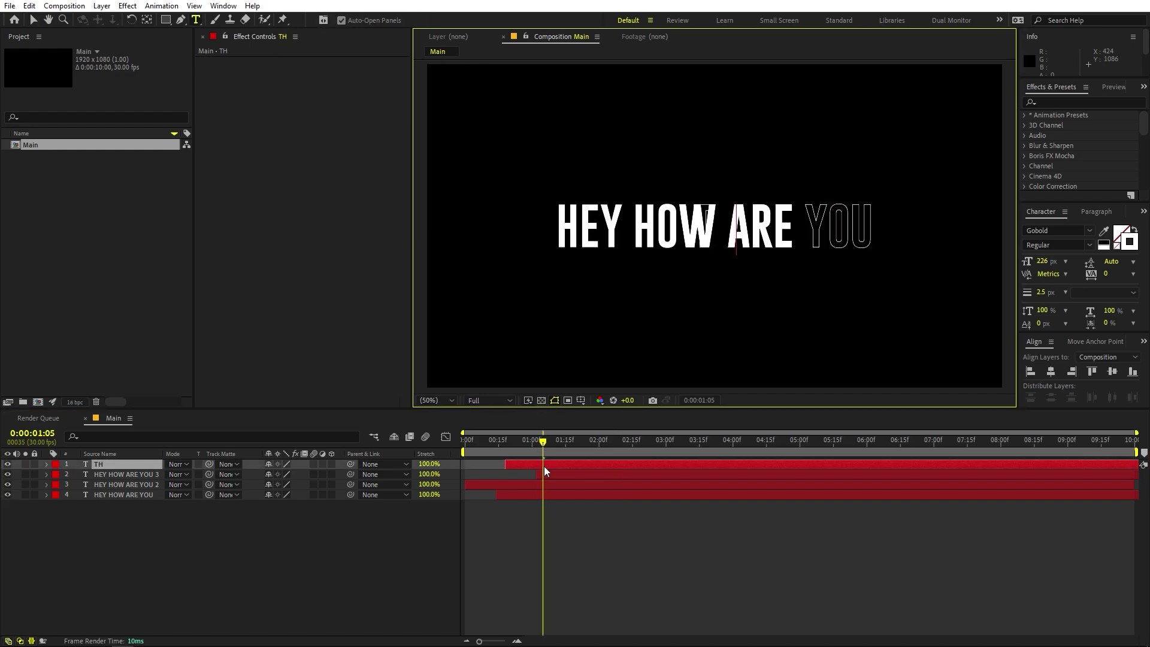
{"action": "type", "text": "IS IS TEX"}
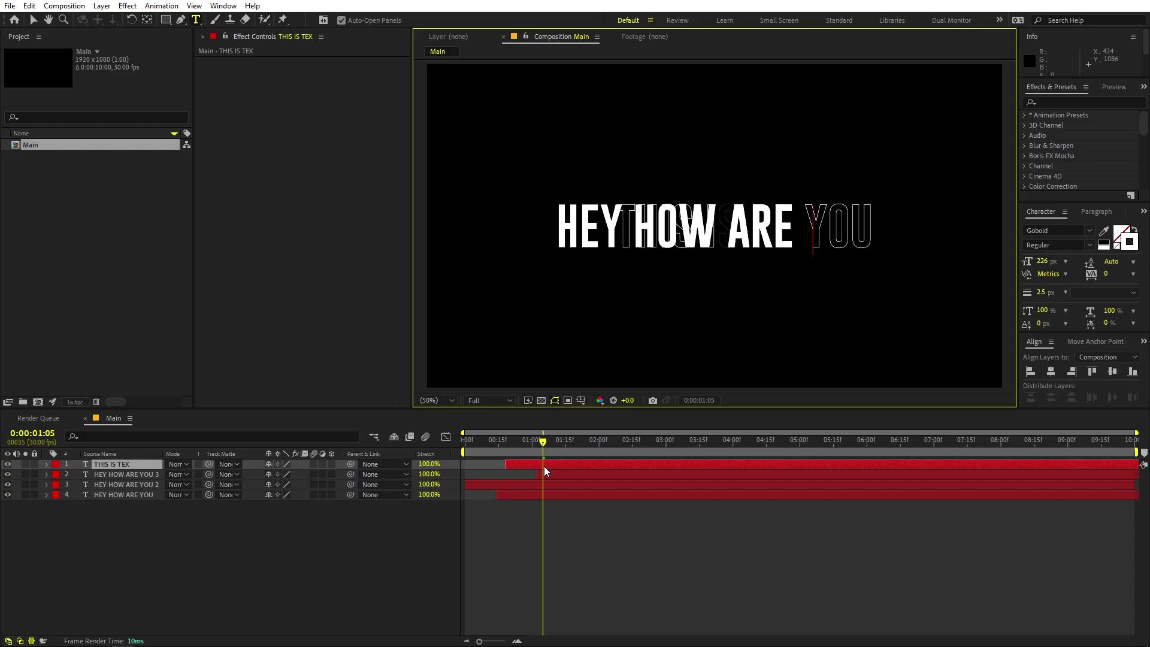
{"action": "type", "text": "T"}
{"action": "double_click", "coordinate": [547, 474]}
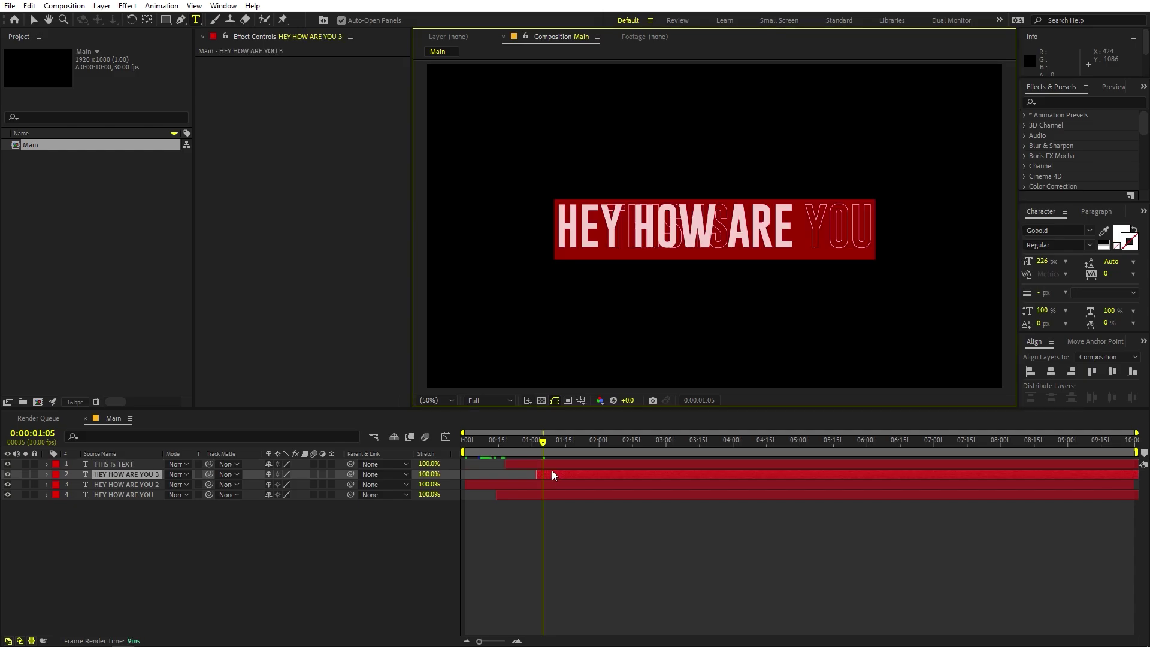
{"action": "type", "text": "THIS IS TEXT"}
{"action": "left_click", "coordinate": [616, 545]}
{"action": "left_click_drag", "start_coordinate": [537, 446], "coordinate": [656, 452]}
- Push both THIS IS TEXT layers later in time and preview from the start
{"action": "left_click", "coordinate": [556, 467]}
{"action": "left_click", "coordinate": [559, 470], "text": "shift"}
{"action": "left_click", "coordinate": [576, 443]}
{"action": "key", "text": "Home"}
{"action": "key", "text": "space"}
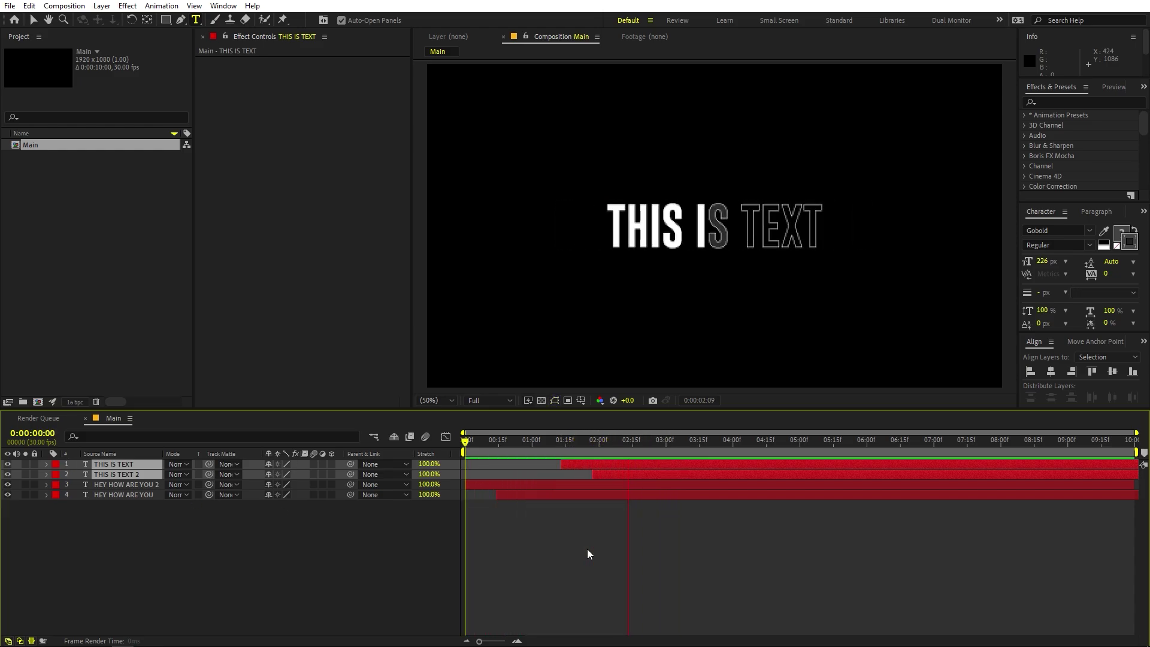
{"action": "key", "text": "space"}
- Reveal both HEY HOW ARE YOU layers' Offset keyframes and compress all eight to speed up the type-on
{"action": "left_click", "coordinate": [664, 447]}
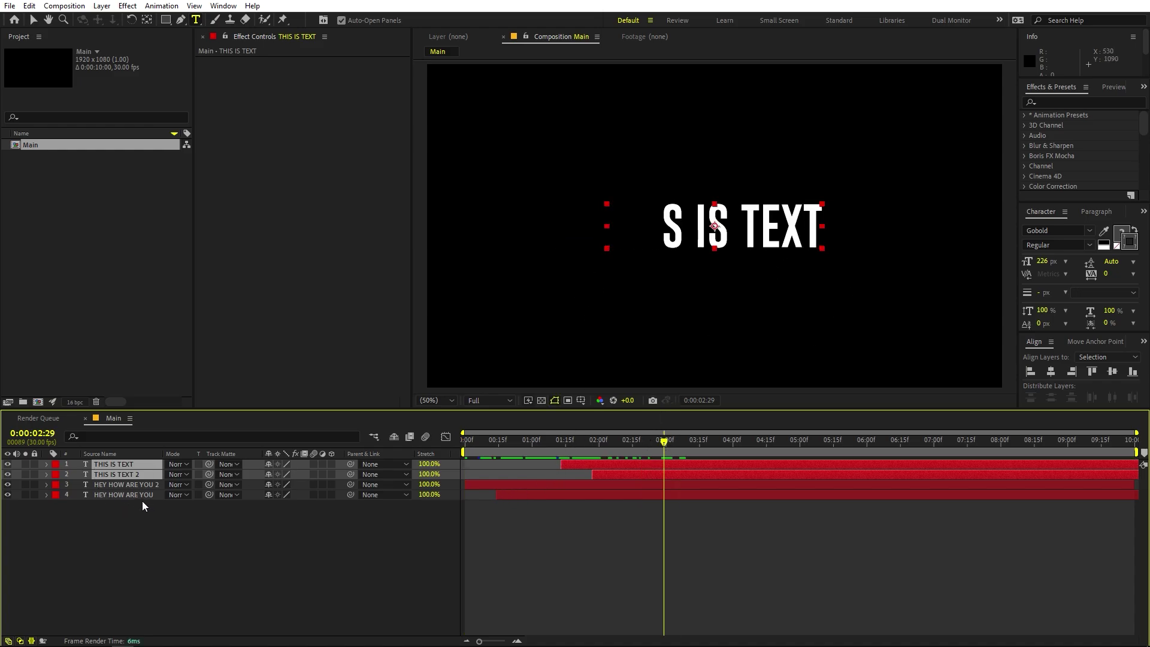
{"action": "left_click", "coordinate": [128, 485]}
{"action": "left_click", "coordinate": [124, 495], "text": "shift"}
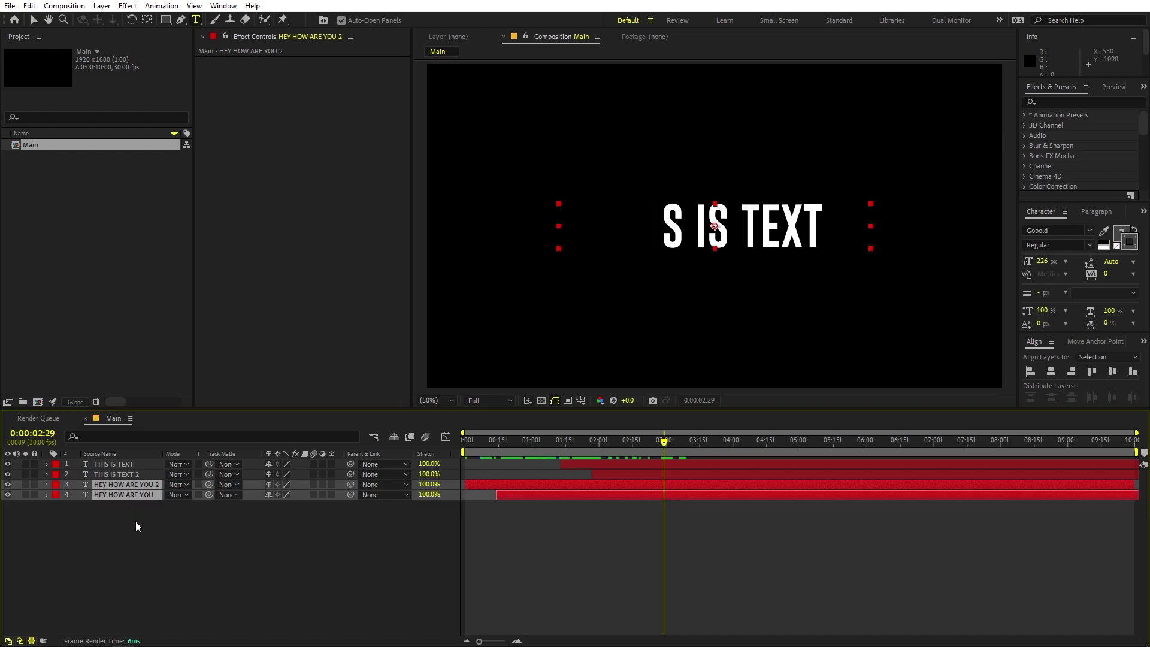
{"action": "key", "text": "u"}
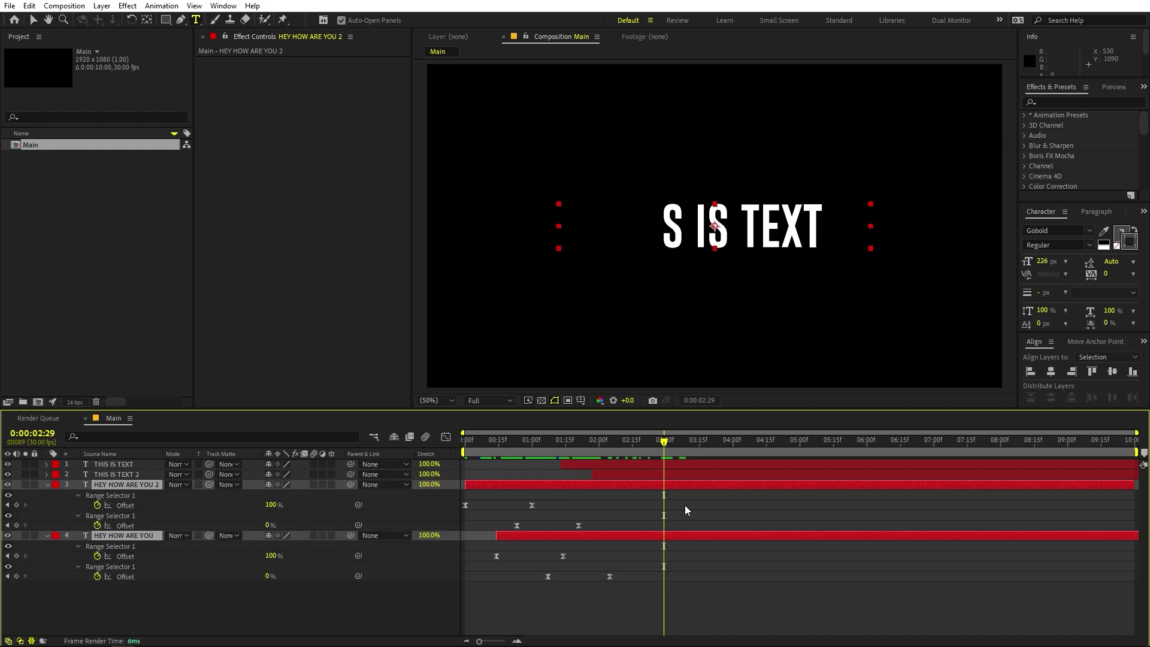
{"action": "left_click_drag", "start_coordinate": [685, 505], "coordinate": [433, 608]}
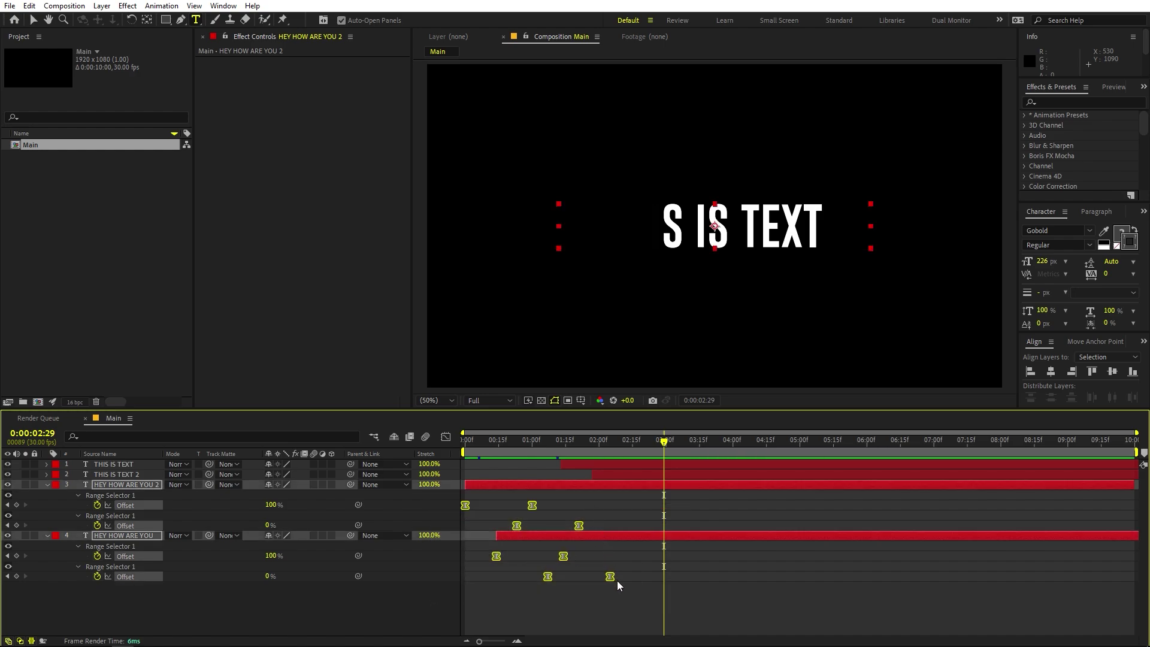
{"action": "left_click_drag", "start_coordinate": [611, 579], "coordinate": [534, 577]}
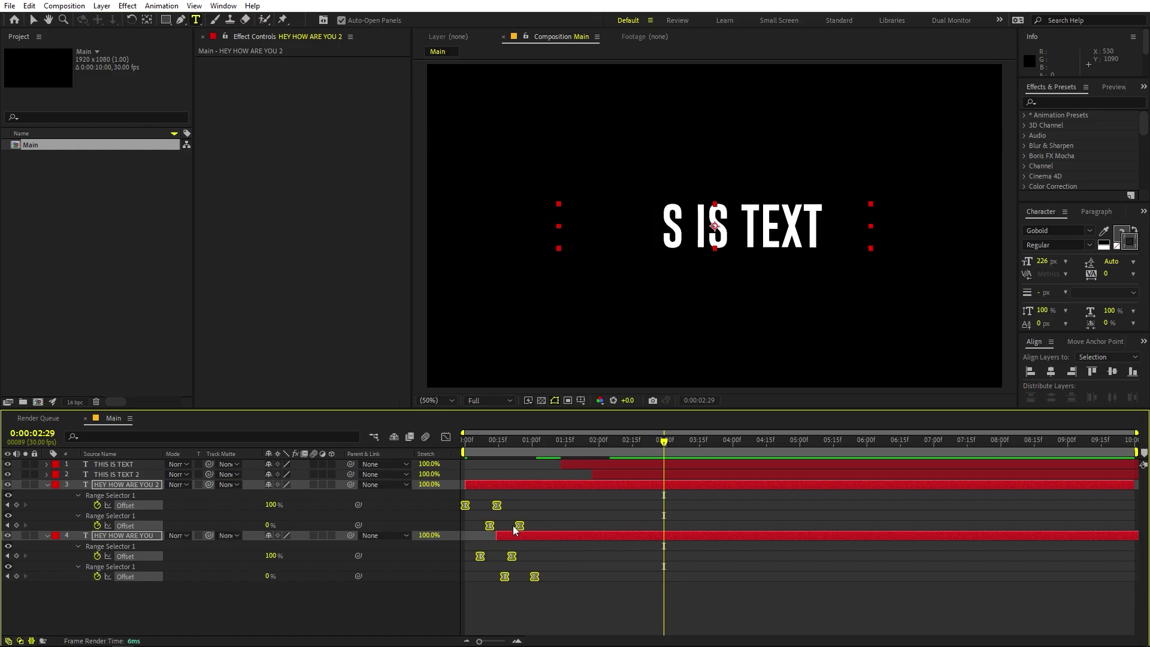
{"action": "left_click", "coordinate": [526, 517]}
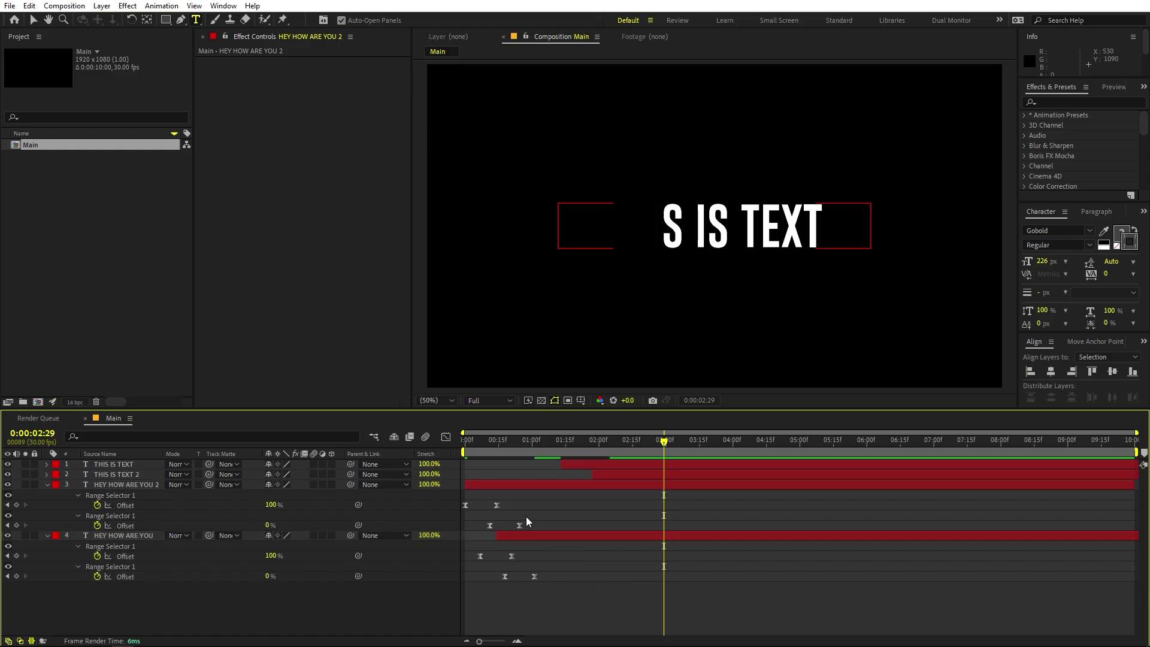
{"action": "left_click", "coordinate": [499, 534]}
{"action": "key", "text": "Home"}
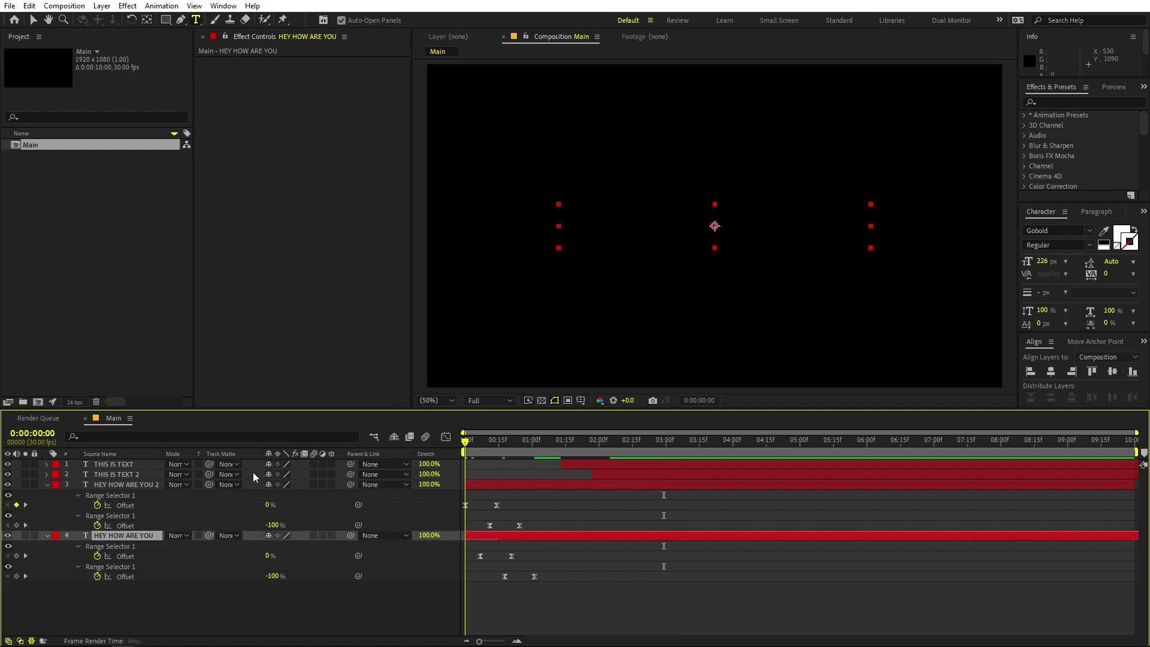
{"action": "key", "text": "space"}
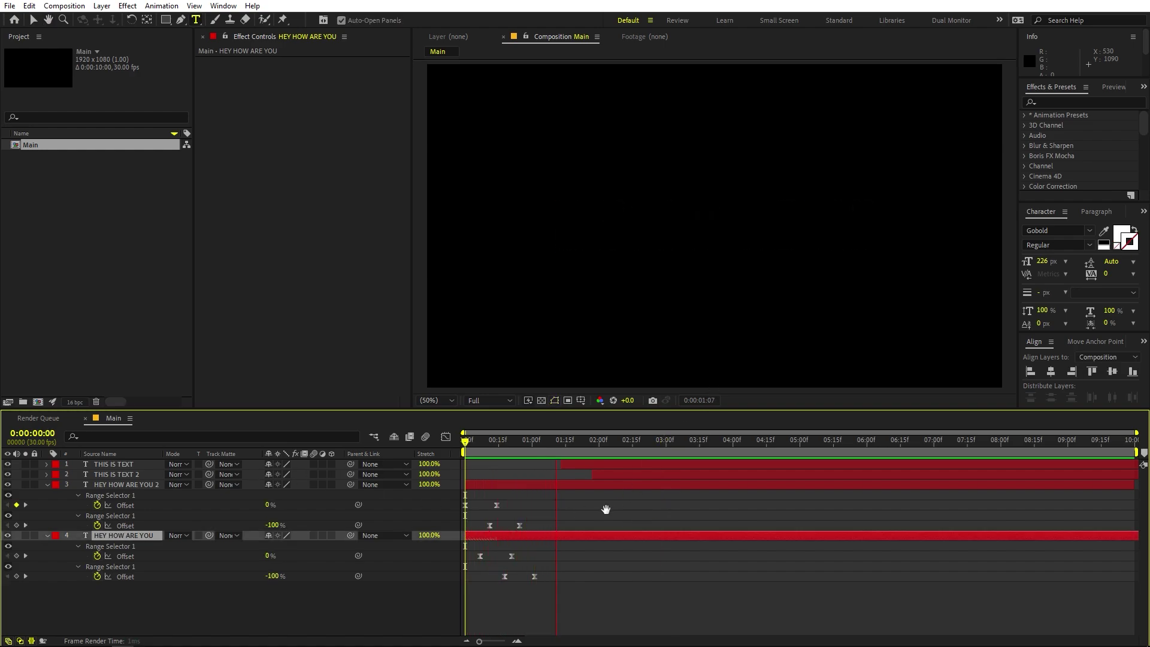
- Stretch the eight Offset keyframes wider to slow the type-on, then fine-tune their timing
{"action": "left_click_drag", "start_coordinate": [599, 506], "coordinate": [449, 585]}
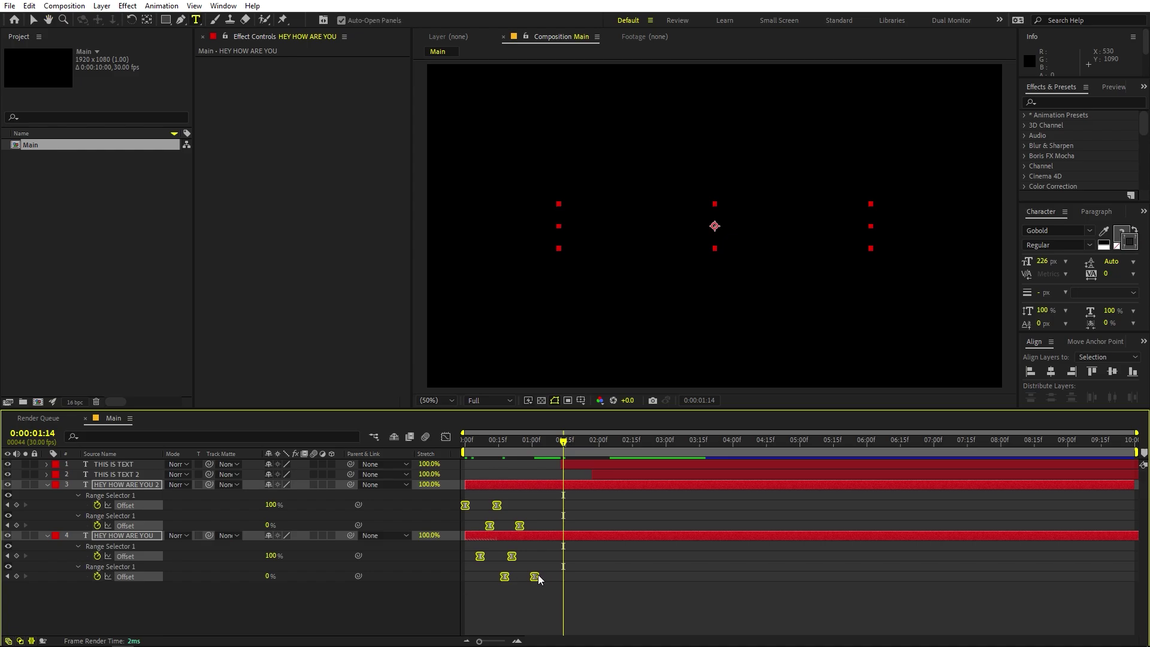
{"action": "left_click_drag", "start_coordinate": [539, 575], "coordinate": [662, 577]}
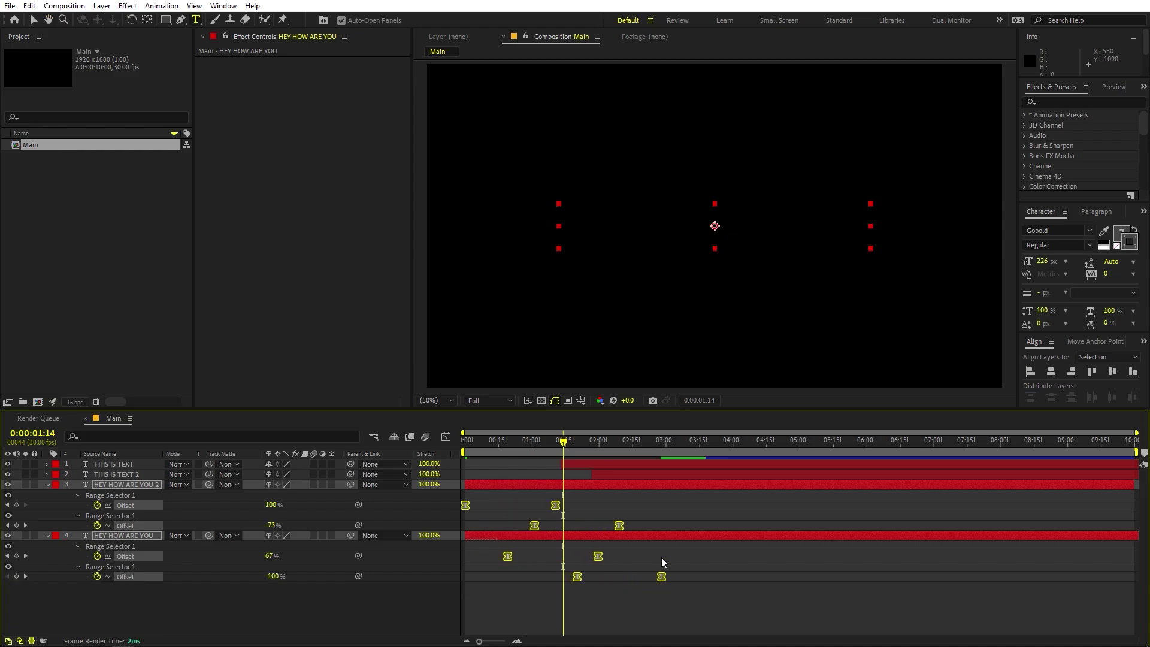
{"action": "key", "text": "Home"}
{"action": "key", "text": "space"}
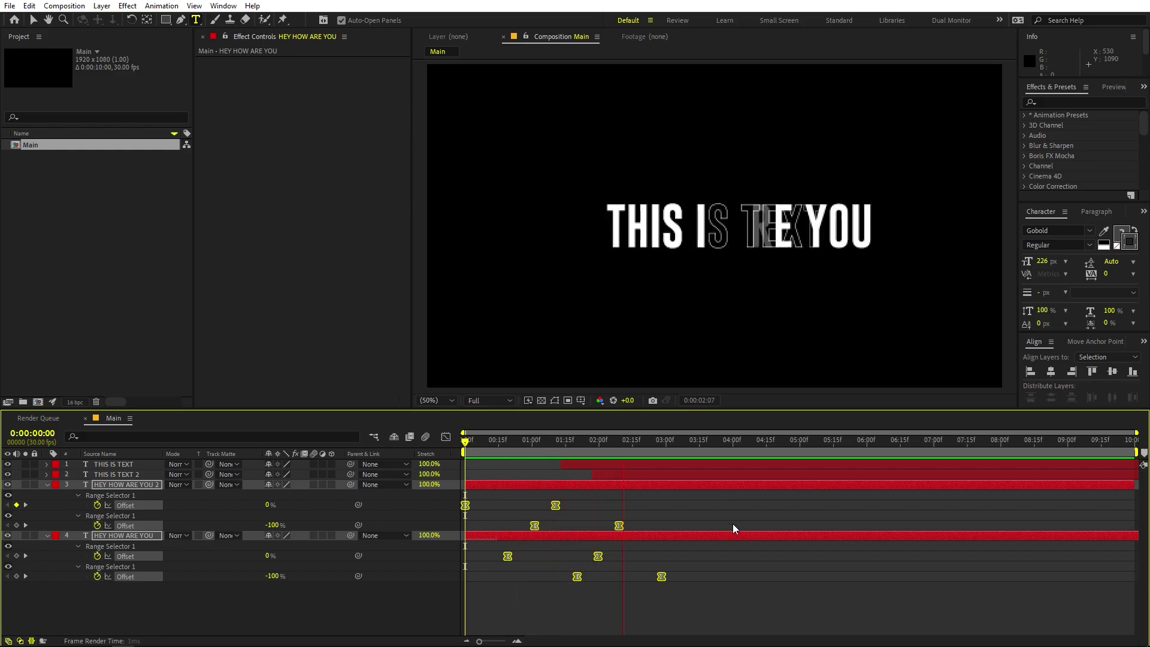
{"action": "key", "text": "space"}
{"action": "left_click_drag", "start_coordinate": [713, 596], "coordinate": [419, 495]}
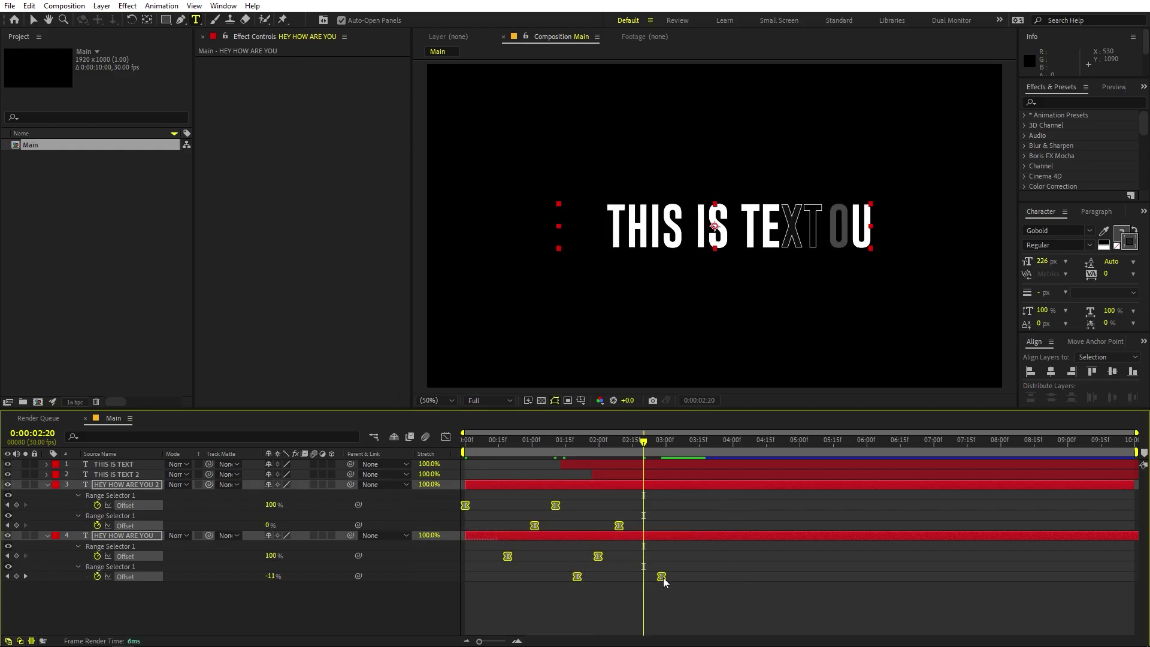
{"action": "left_click_drag", "start_coordinate": [663, 578], "coordinate": [592, 575]}
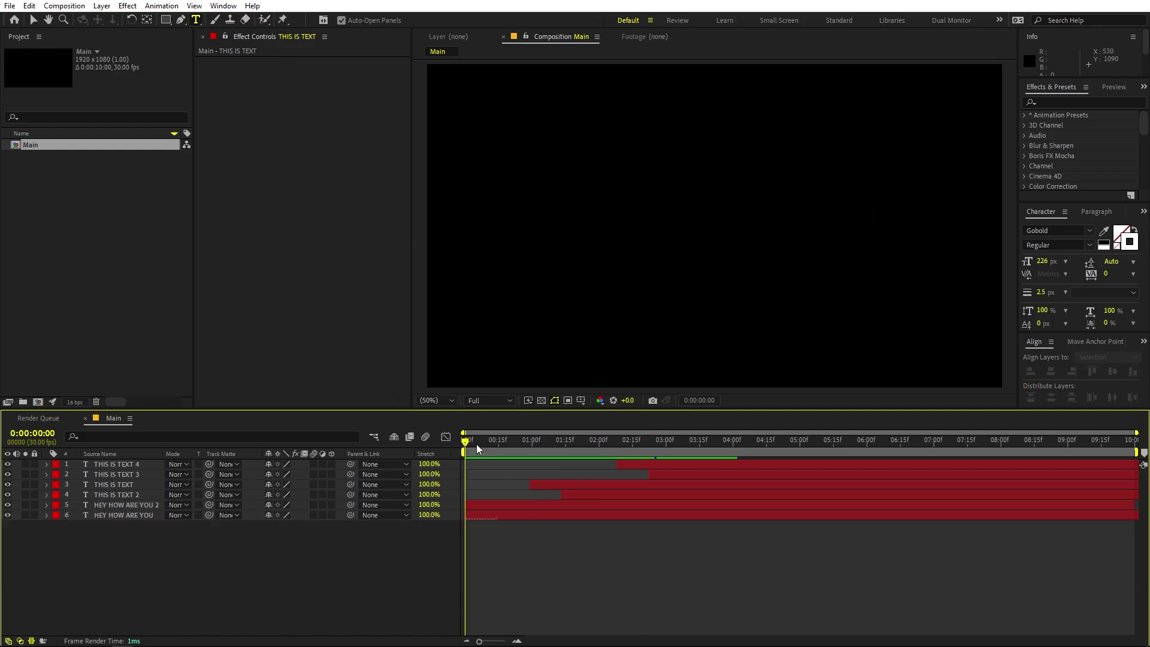
- Add a new Null Object layer to the composition
{"action": "mouse_move", "coordinate": [476, 444]}
{"action": "left_mouse_down"}
{"action": "mouse_move", "coordinate": [566, 448]}
{"action": "mouse_move", "coordinate": [476, 447]}
{"action": "left_mouse_up"}
{"action": "right_click", "coordinate": [211, 570]}
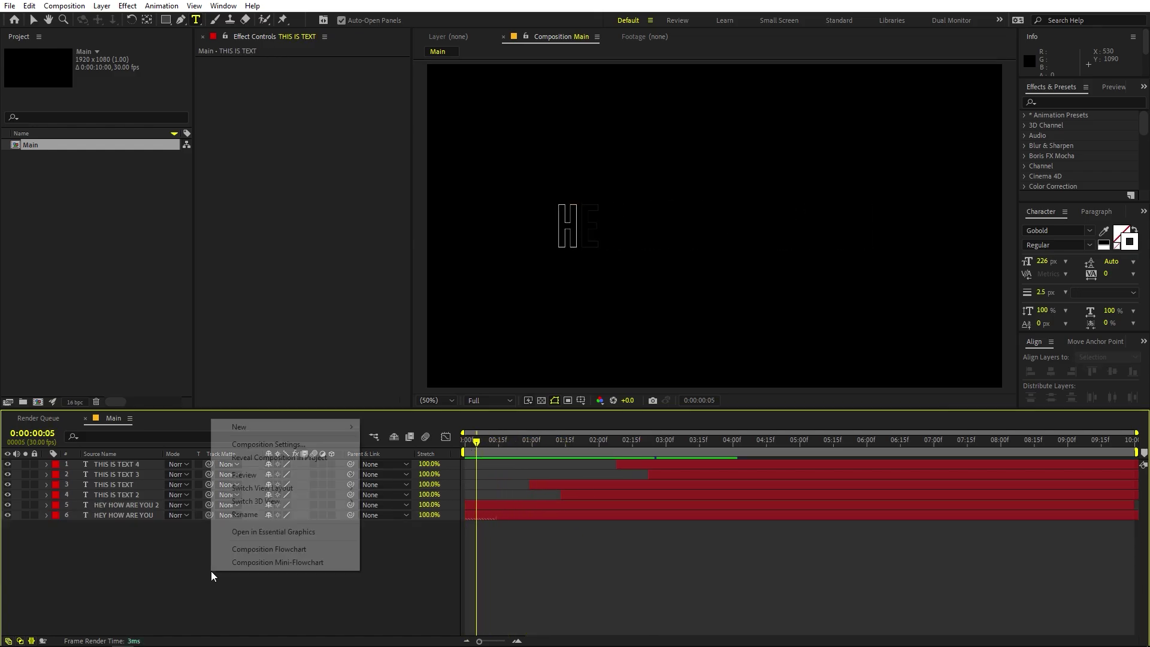
{"action": "mouse_move", "coordinate": [284, 425]}
{"action": "left_click", "coordinate": [413, 496]}
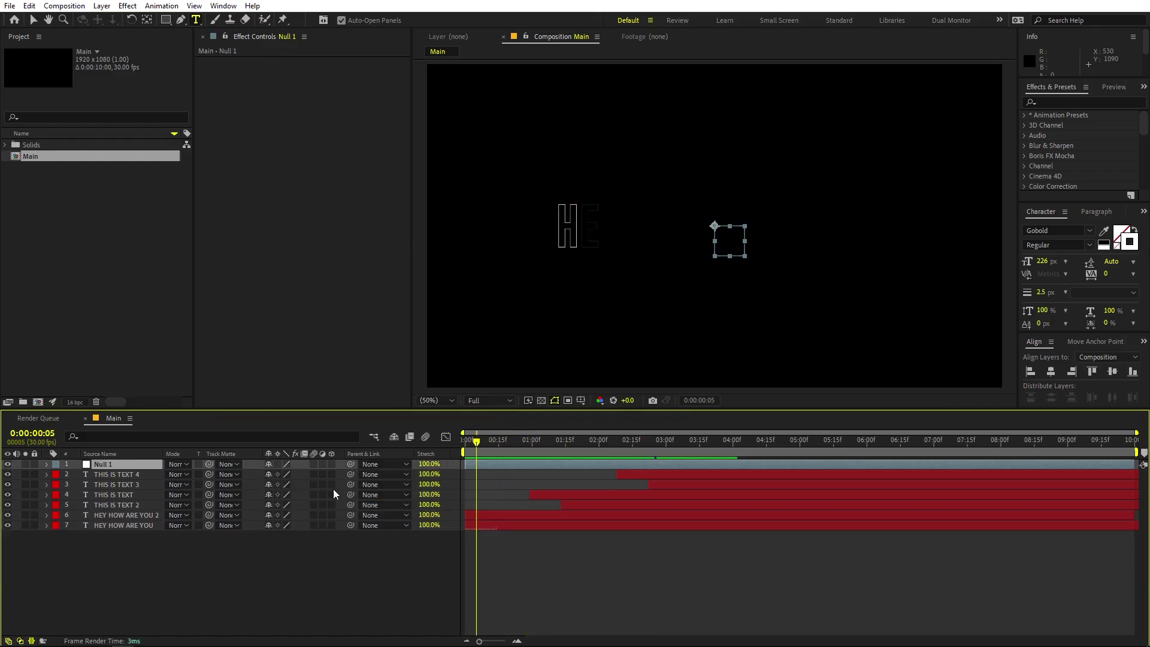
- Parent both HEY HOW ARE YOU layers to Null 1, then select Null 1 at the start
{"action": "left_click", "coordinate": [117, 525]}
{"action": "left_click", "coordinate": [124, 515], "text": "ctrl"}
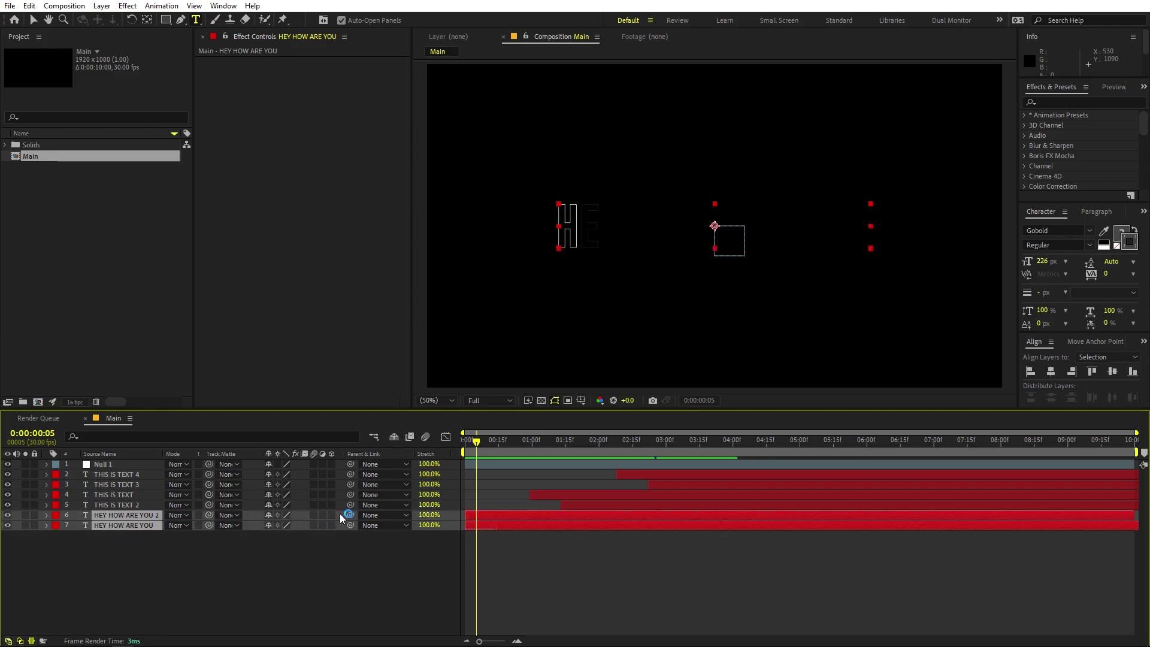
{"action": "left_click_drag", "start_coordinate": [350, 514], "coordinate": [102, 465]}
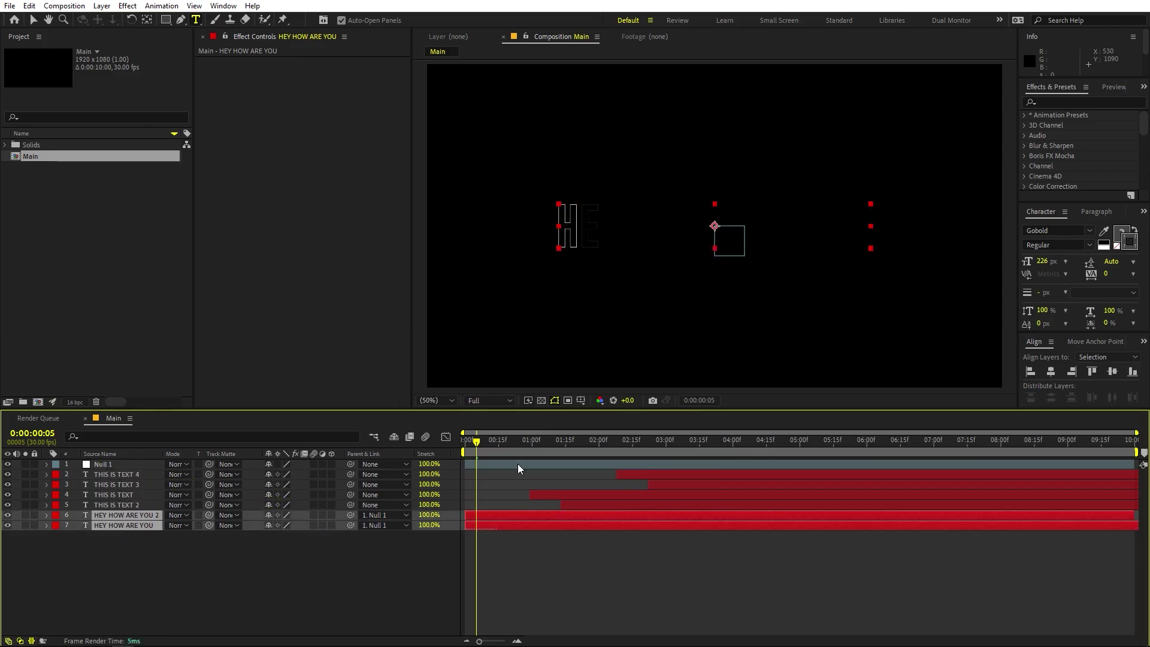
{"action": "left_click_drag", "start_coordinate": [491, 442], "coordinate": [465, 446]}
{"action": "left_click", "coordinate": [490, 461]}
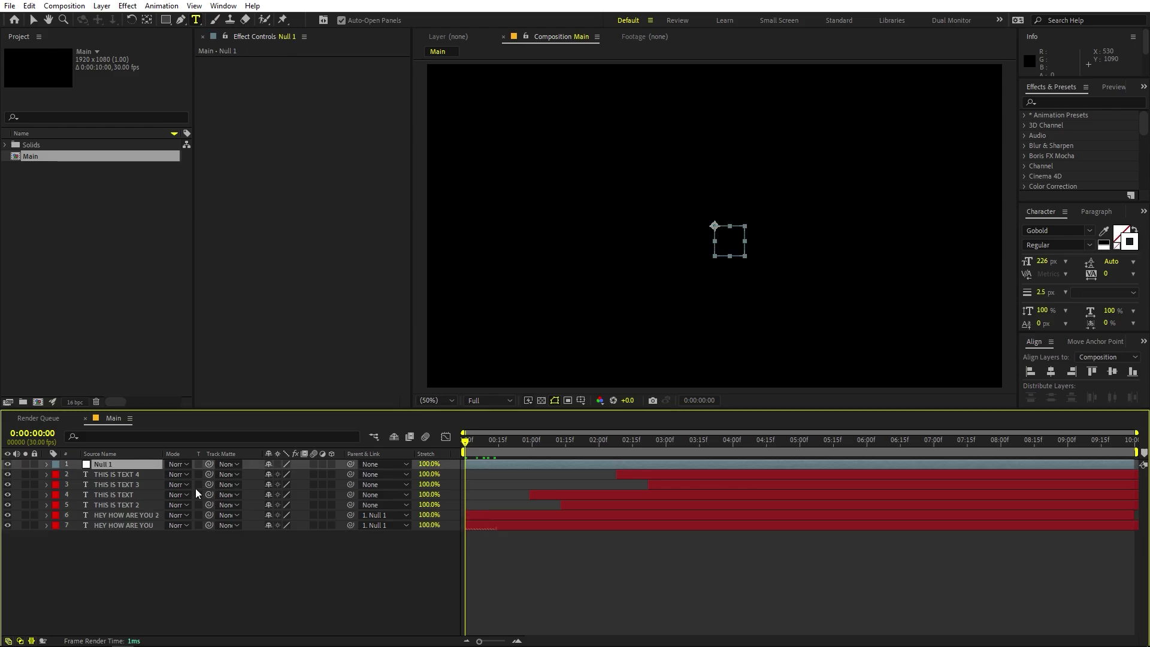
- Keyframe Null 1 from 411% scale and X 2391 at 0s to 100% centred at 1s
{"action": "key", "text": "s"}
{"action": "left_click", "coordinate": [78, 474]}
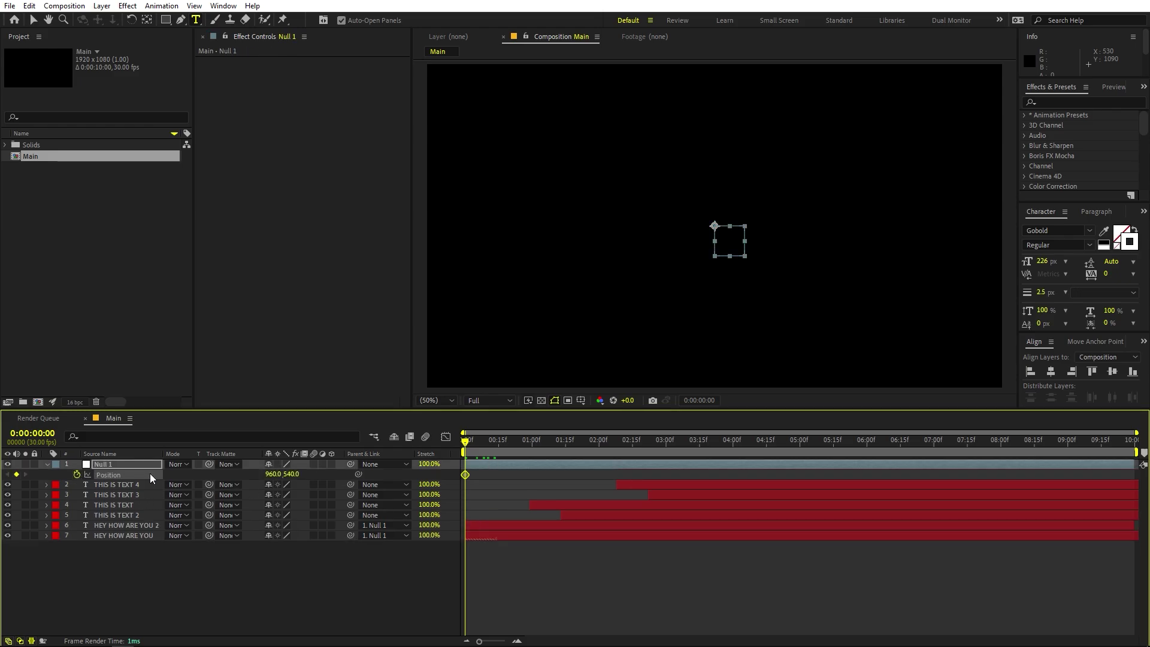
{"action": "key", "text": "p"}
{"action": "key", "text": "shift+s"}
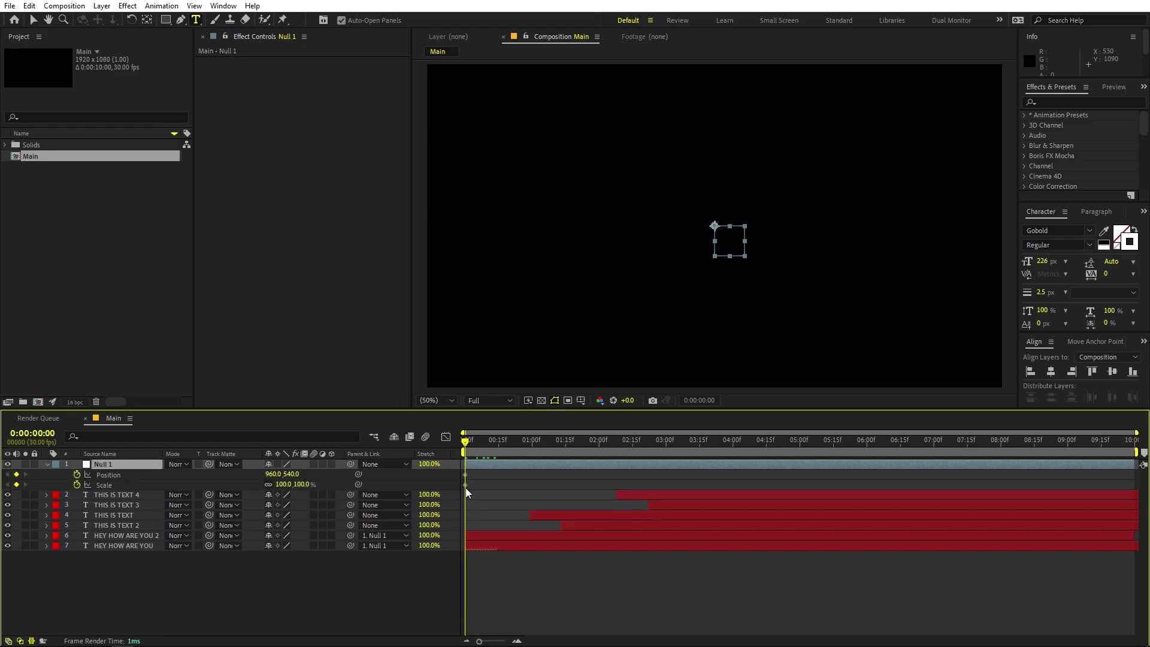
{"action": "left_click_drag", "start_coordinate": [483, 477], "coordinate": [465, 490]}
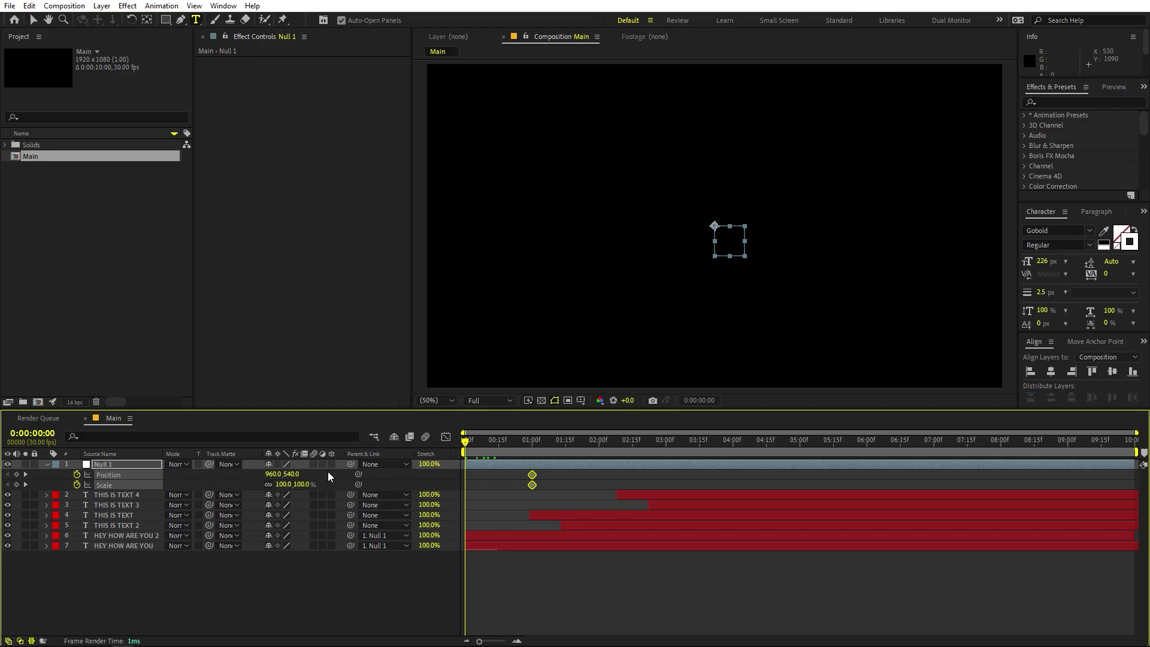
{"action": "left_click_drag", "start_coordinate": [290, 482], "coordinate": [473, 486]}
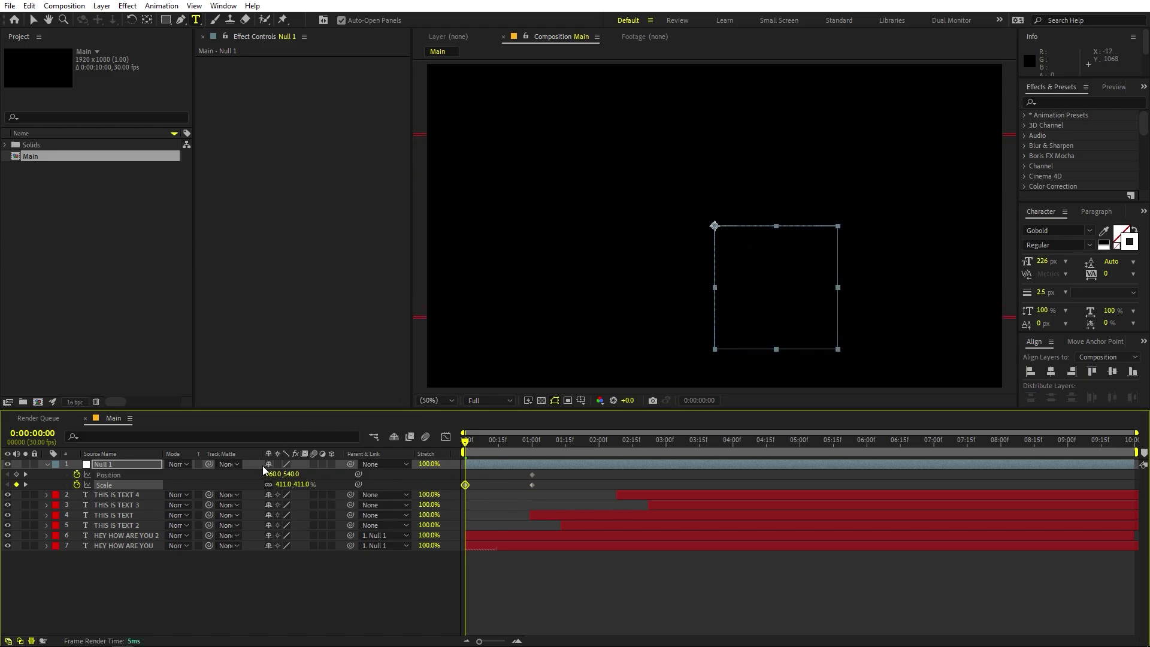
{"action": "left_click_drag", "start_coordinate": [284, 474], "coordinate": [921, 467]}
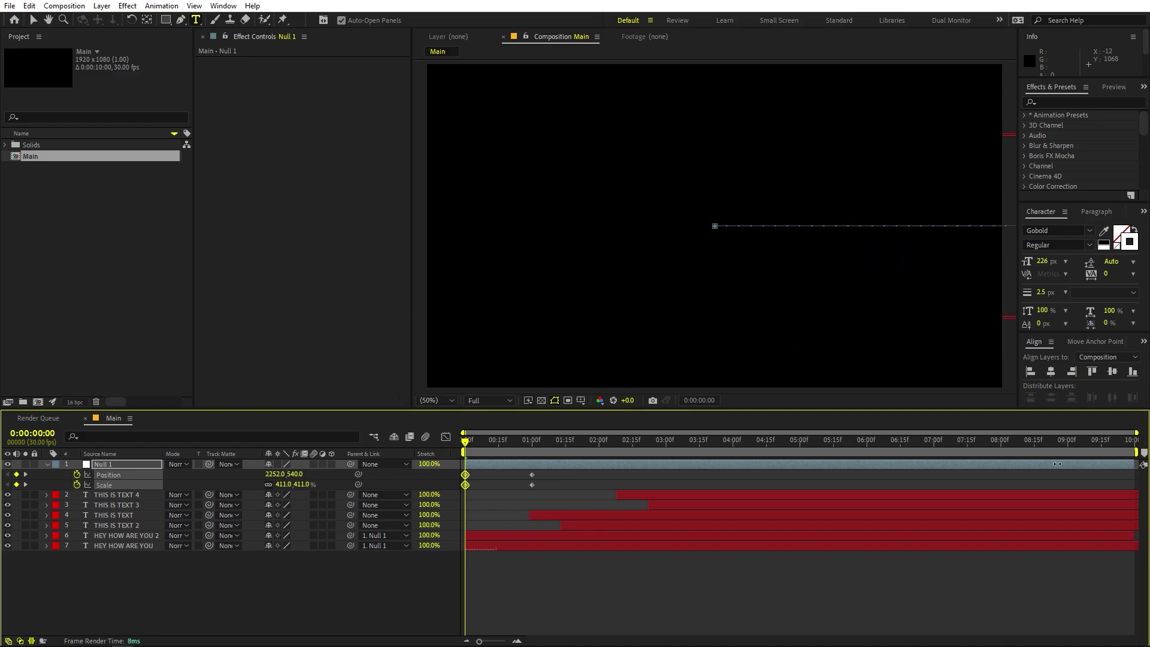
{"action": "key", "text": "space"}
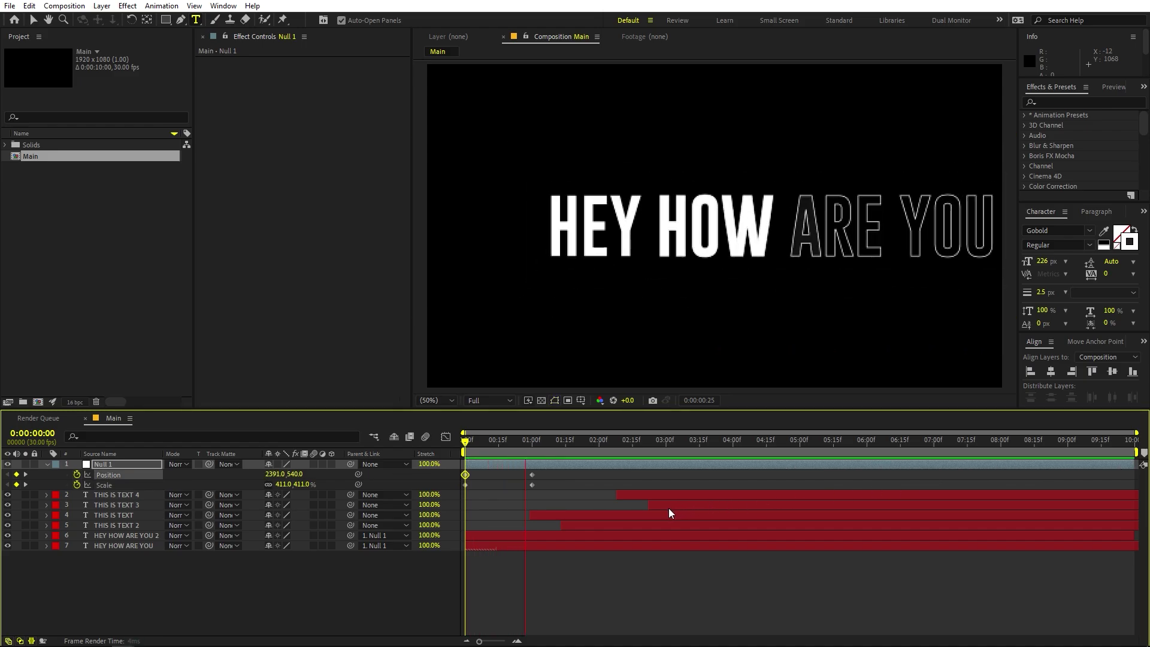
{"action": "left_click_drag", "start_coordinate": [540, 470], "coordinate": [445, 495]}
- Apply Easy Ease to Null 1's four keyframes and sharpen the speed curve to peak near the start
{"action": "key", "text": "F9"}
{"action": "left_click", "coordinate": [445, 437]}
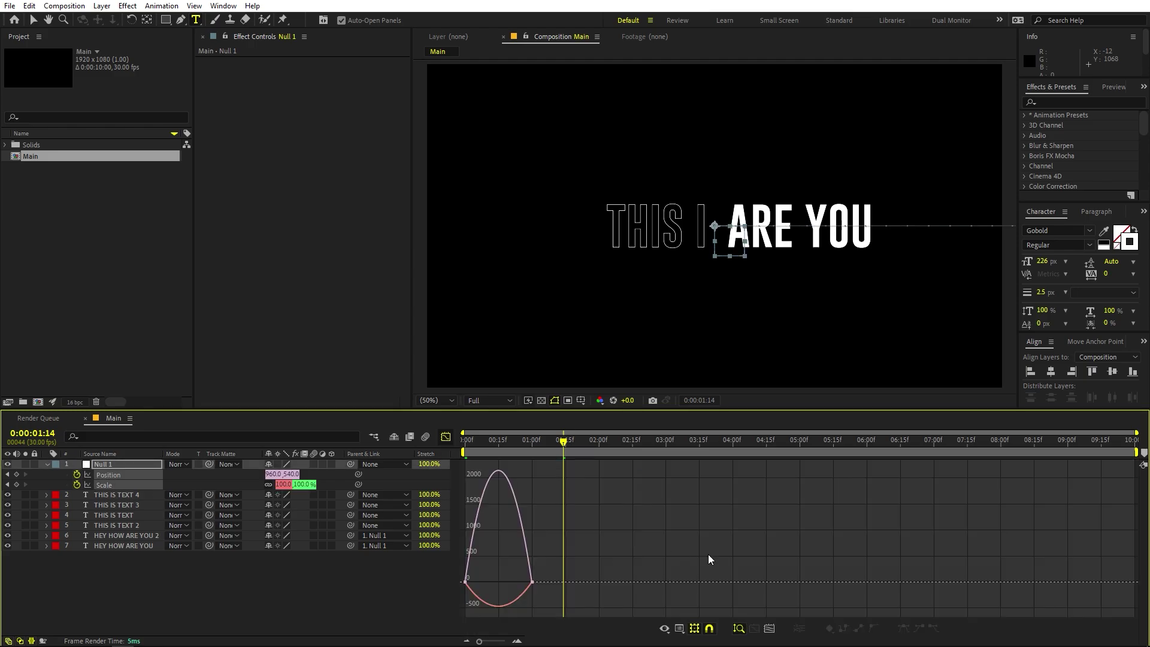
{"action": "left_click", "coordinate": [680, 629]}
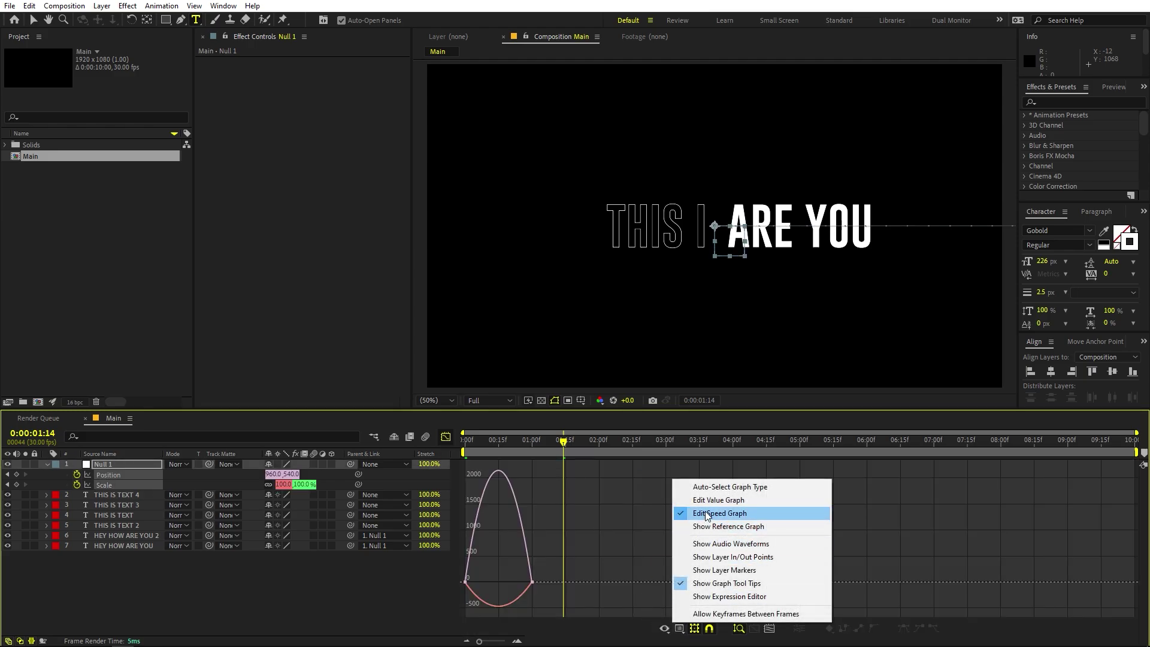
{"action": "left_click_drag", "start_coordinate": [596, 563], "coordinate": [384, 604]}
{"action": "left_click_drag", "start_coordinate": [519, 585], "coordinate": [502, 582]}
{"action": "key", "text": "space"}
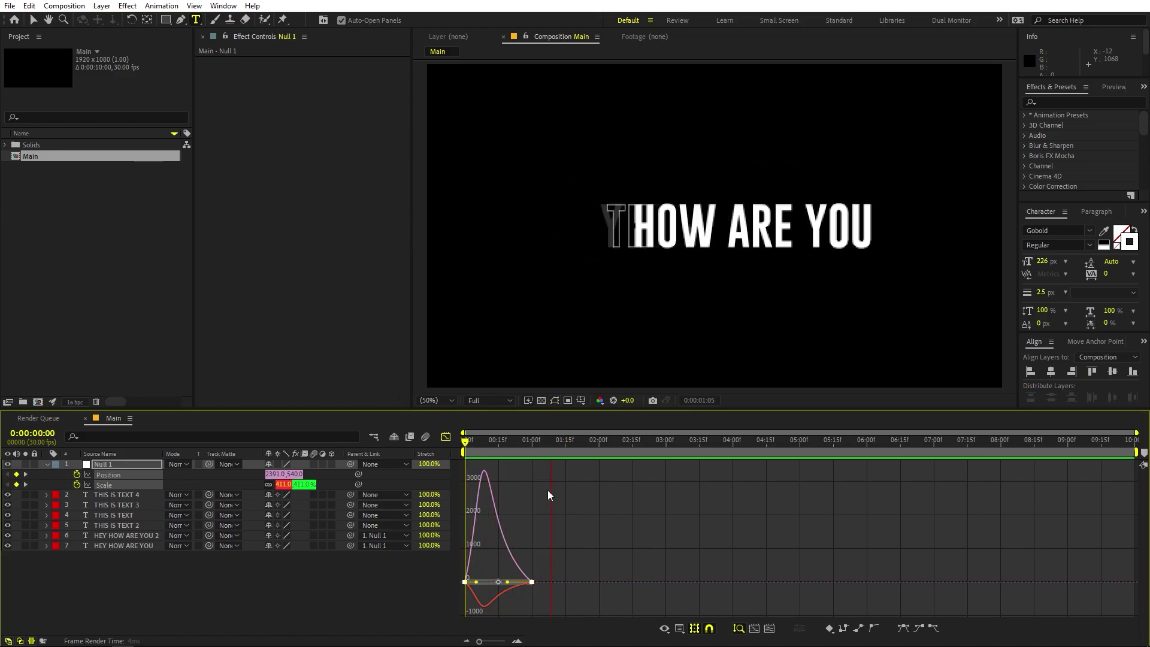
{"action": "left_click", "coordinate": [277, 491]}
{"action": "left_click", "coordinate": [277, 474]}
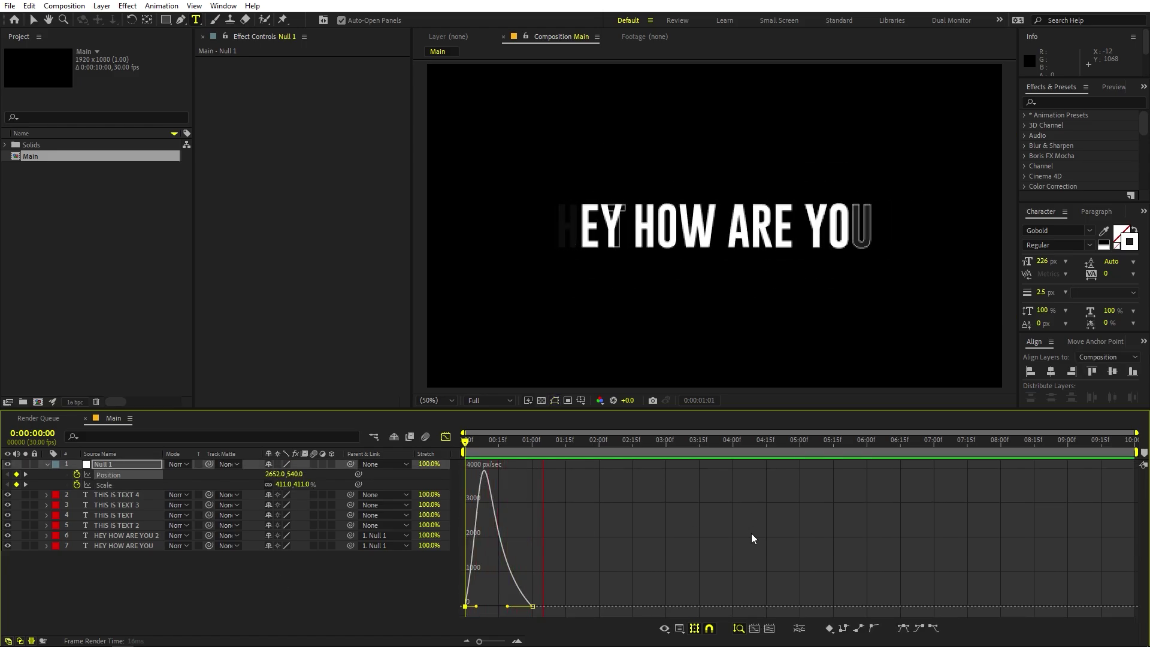
{"action": "left_click", "coordinate": [444, 438]}
{"action": "left_click", "coordinate": [597, 557]}
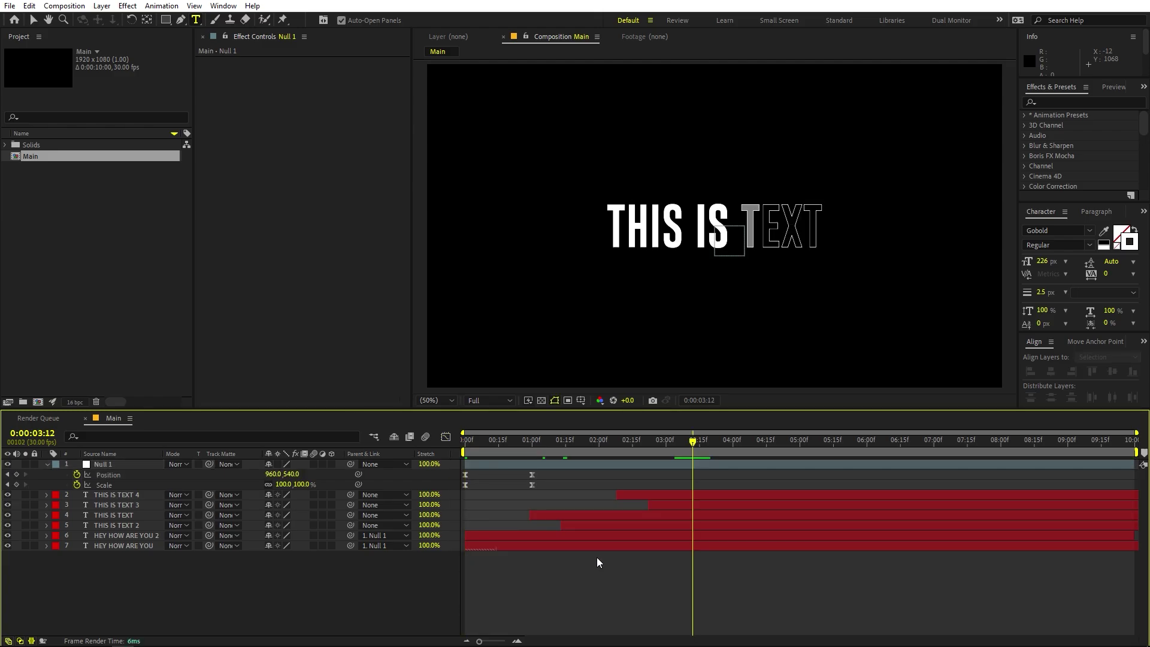